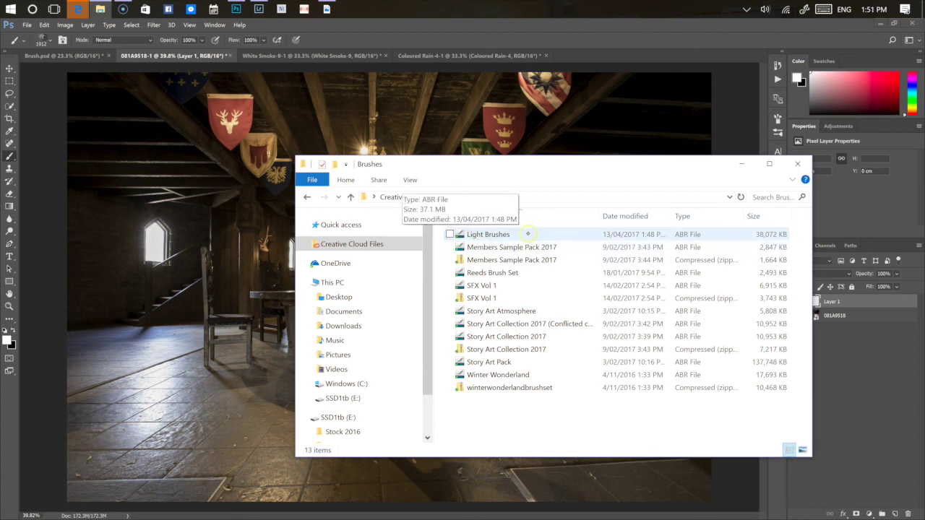
- Import the Light Brushes .abr set from the Brushes folder into Photoshop
double_click(527, 234)
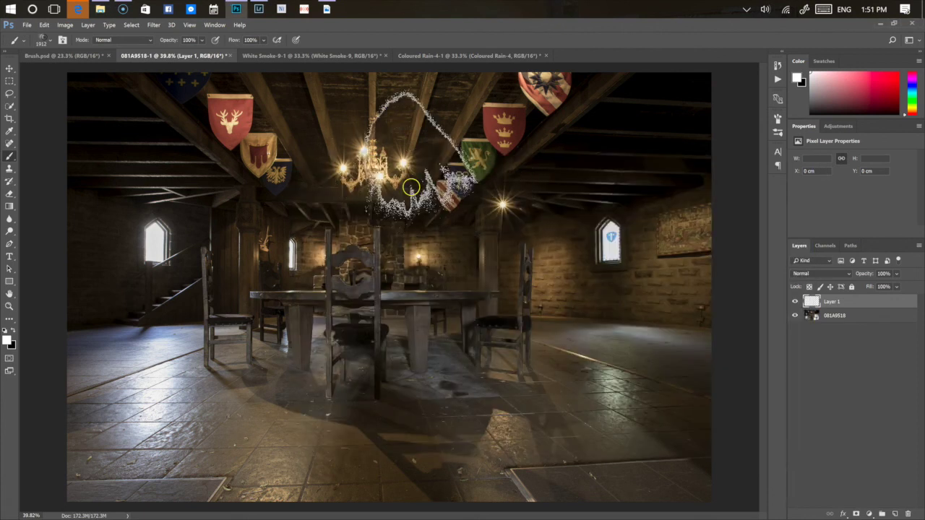
- Choose a wispy light-ray tip from the newly loaded Light Brushes set as the 1912 px brush
right_click(72, 72)
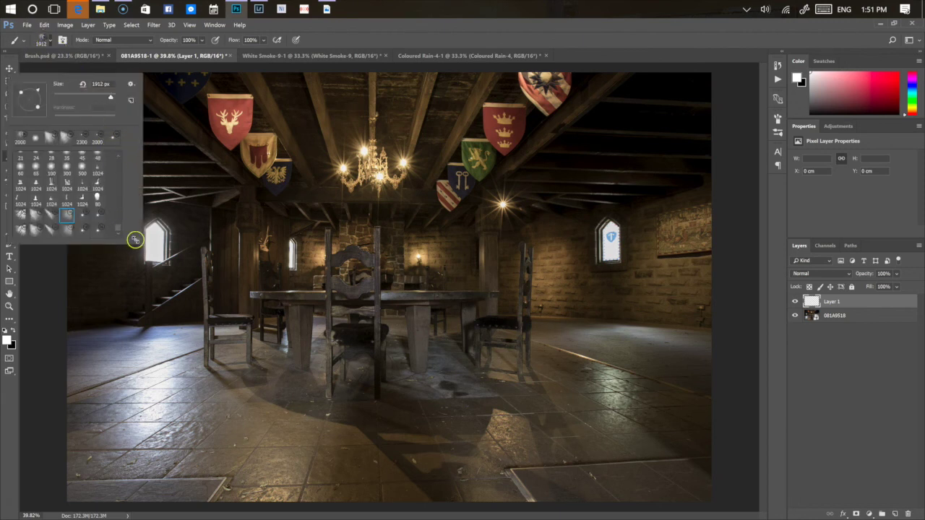
drag(135, 240, 180, 328)
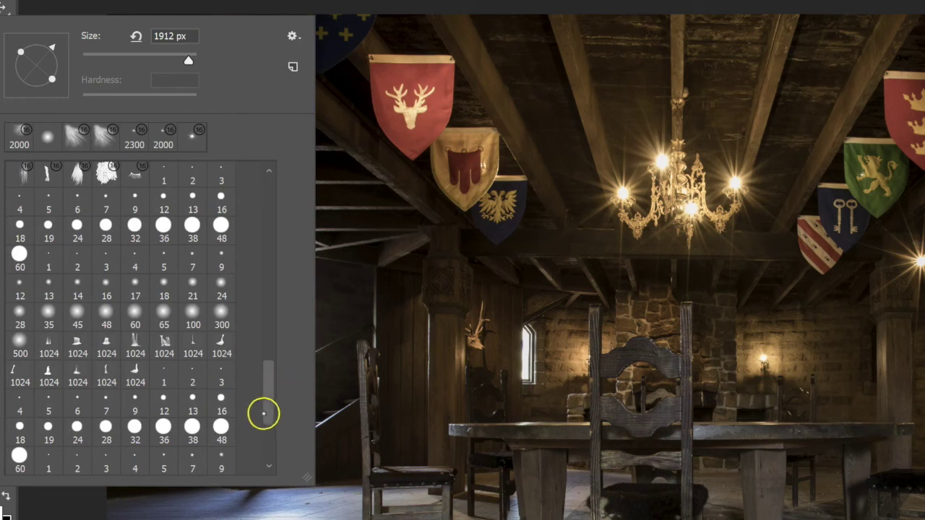
drag(264, 413, 268, 463)
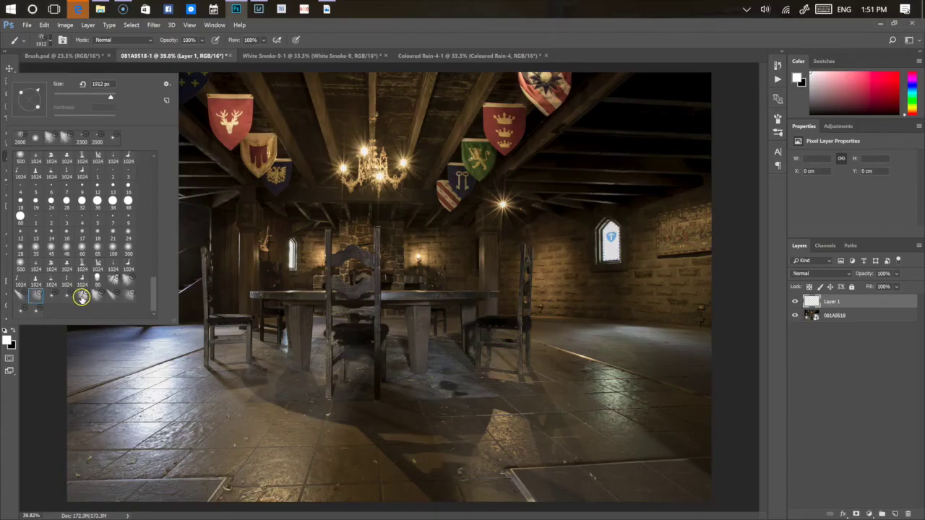
click(128, 295)
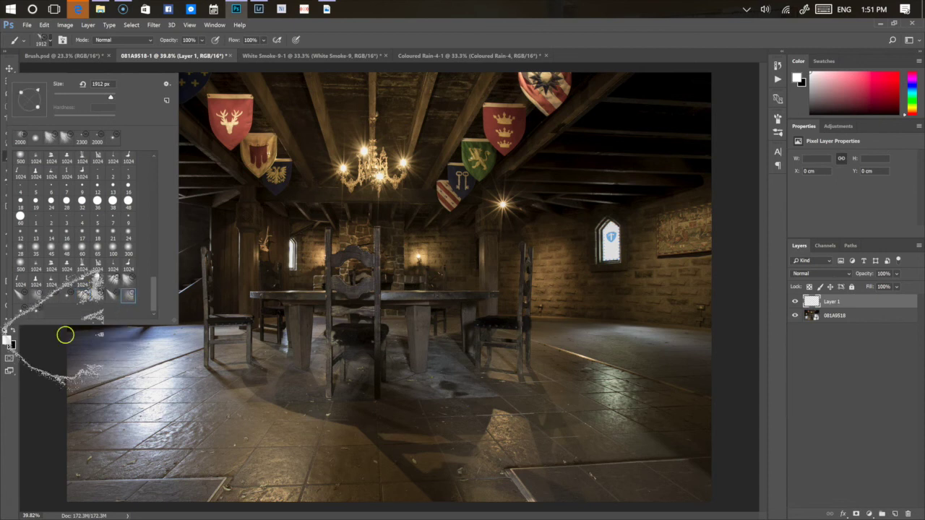
click(35, 310)
click(85, 295)
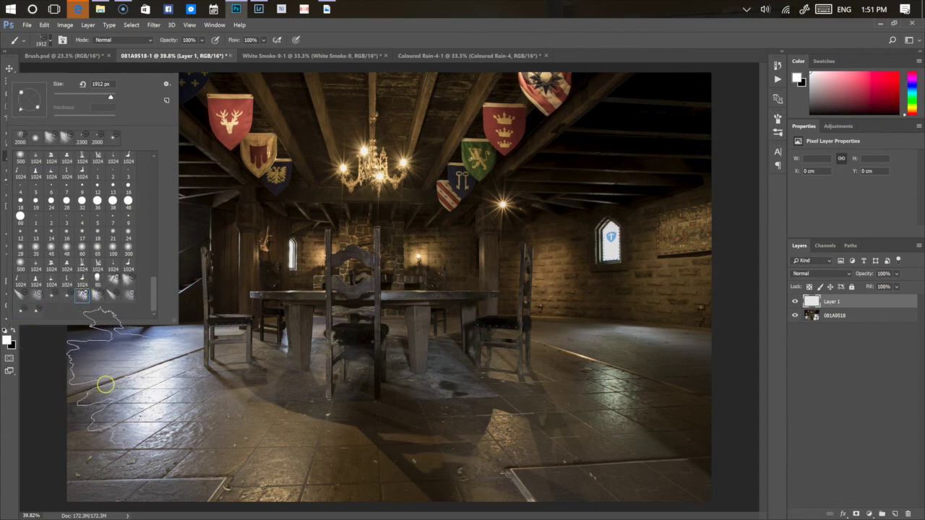
click(433, 27)
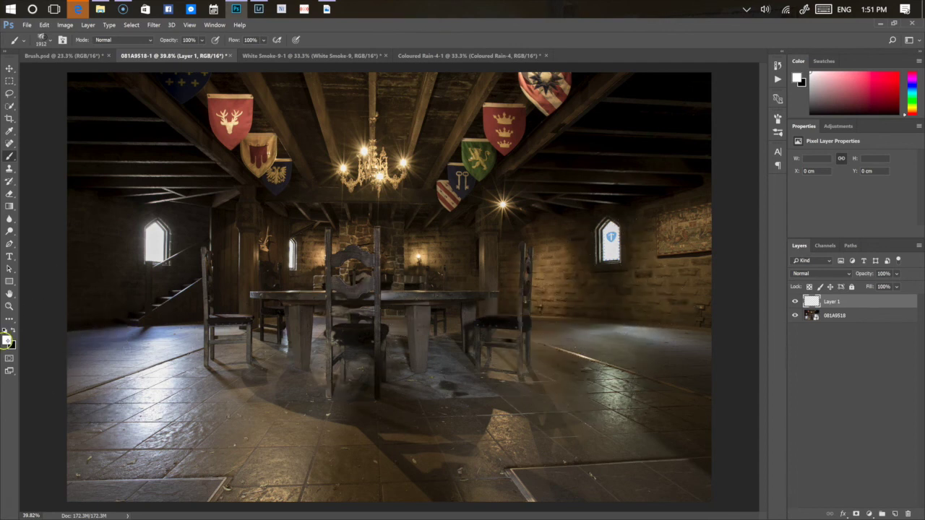
- Set the foreground colour to pale warm cream fdfde2 and return to the Brush tool
click(8, 339)
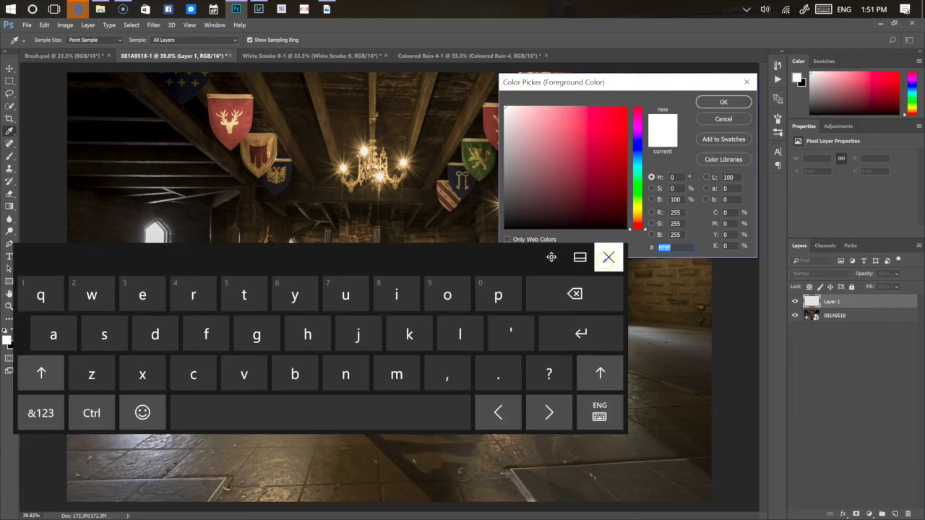
click(608, 256)
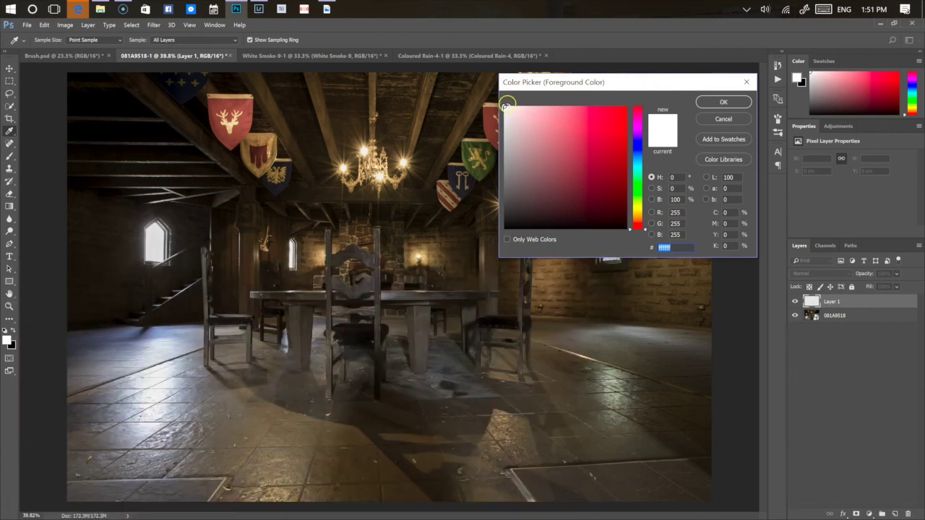
click(636, 209)
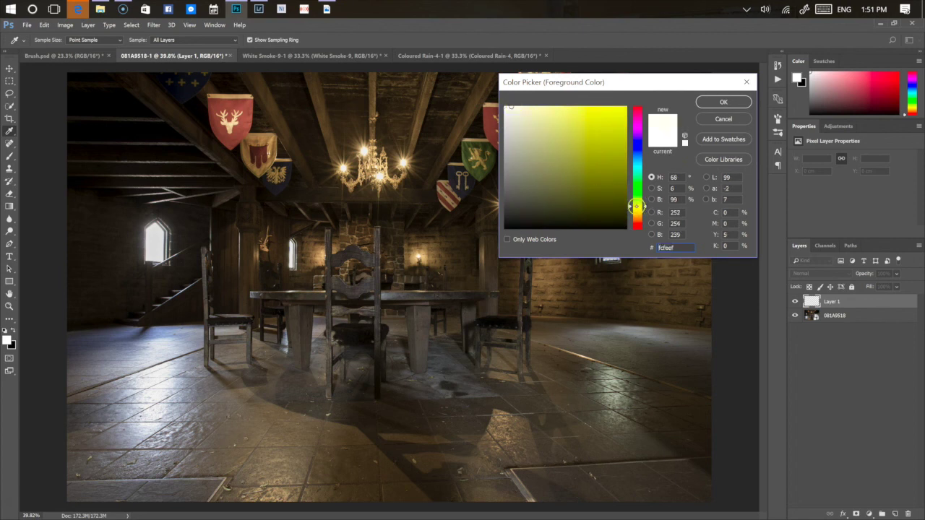
drag(646, 211, 647, 210)
click(722, 102)
key(b)
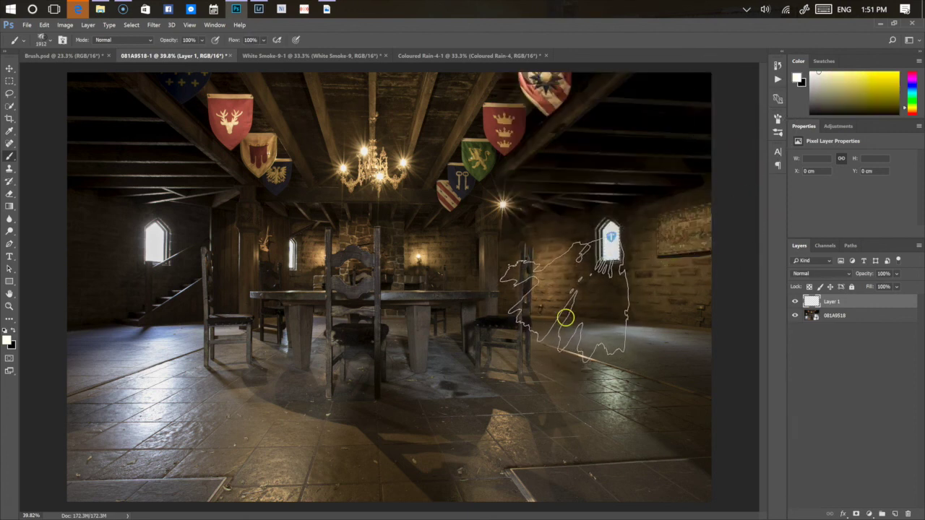
- Enlarge the brush to 2800 px and stamp light rays from the right window across the floor
key(bracketright)
key(bracketright)
key(bracketright)
key(bracketright)
key(bracketright)
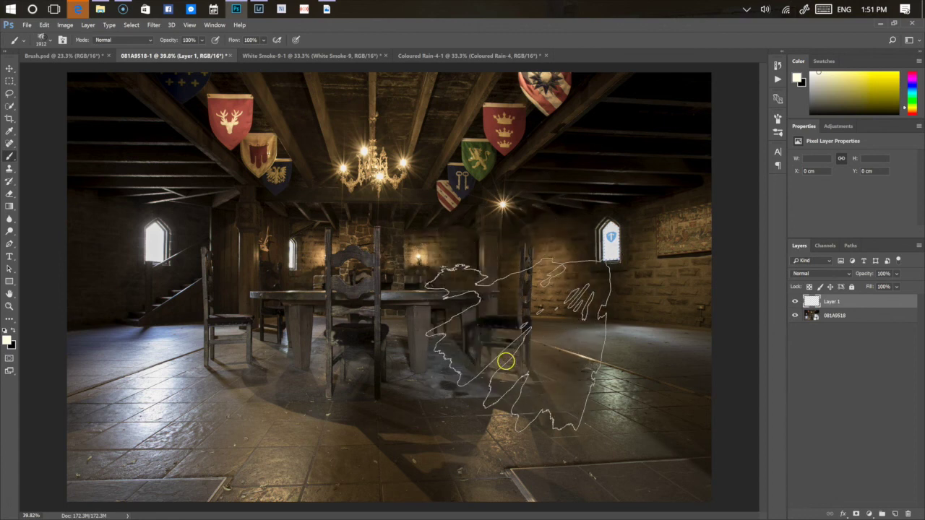
click(514, 367)
key(period)
key(ctrl+z)
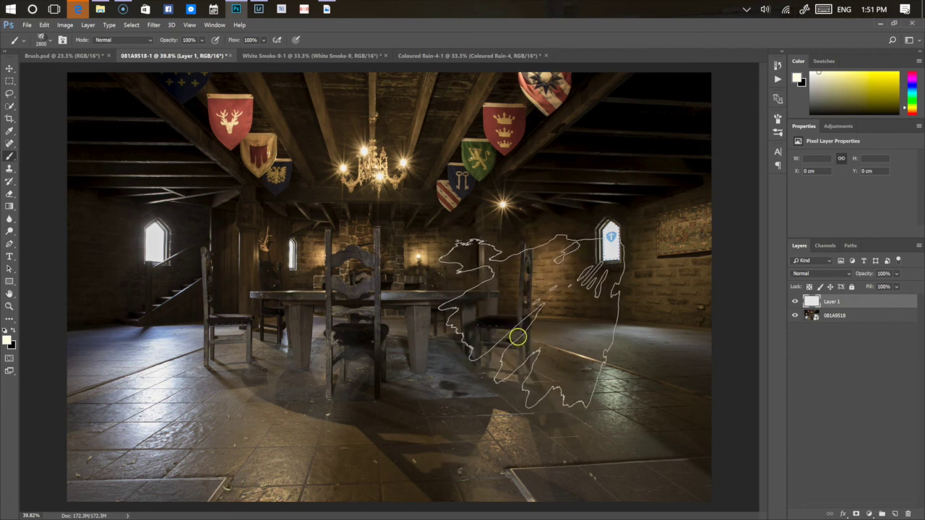
click(516, 334)
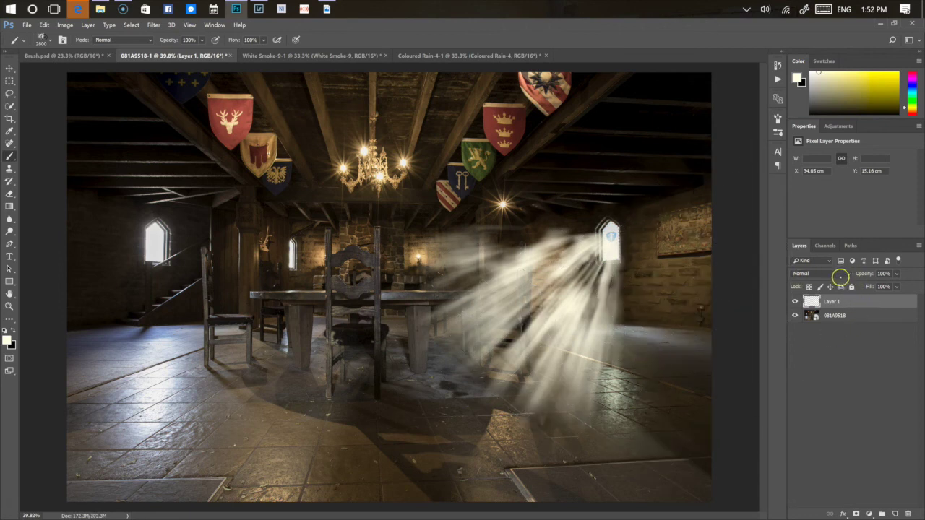
- Try Soft Light and Hard Light blending on Layer 1, discarding a trial duplicate layer
click(840, 274)
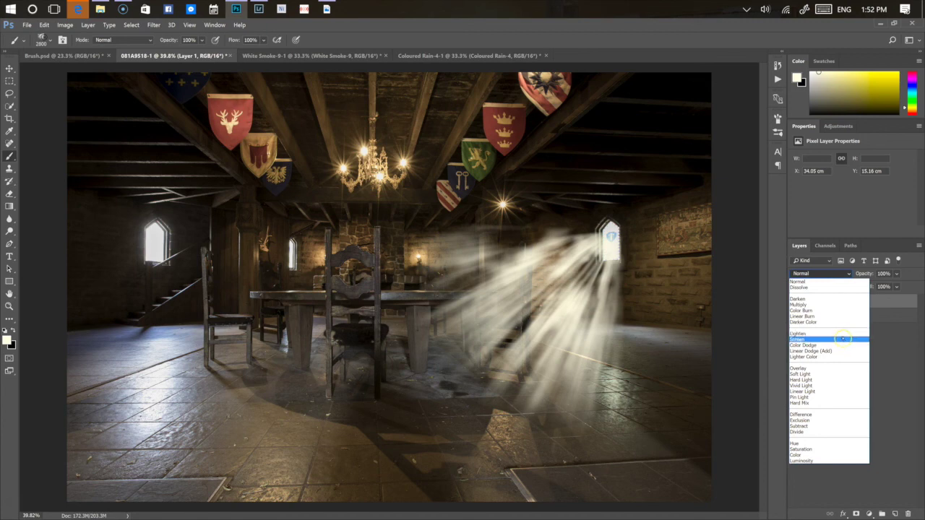
click(835, 373)
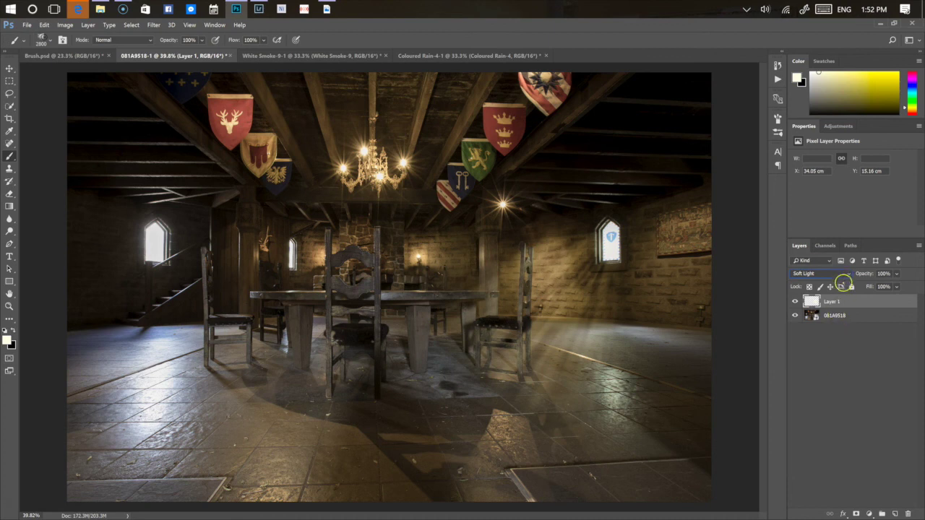
drag(849, 304, 850, 299)
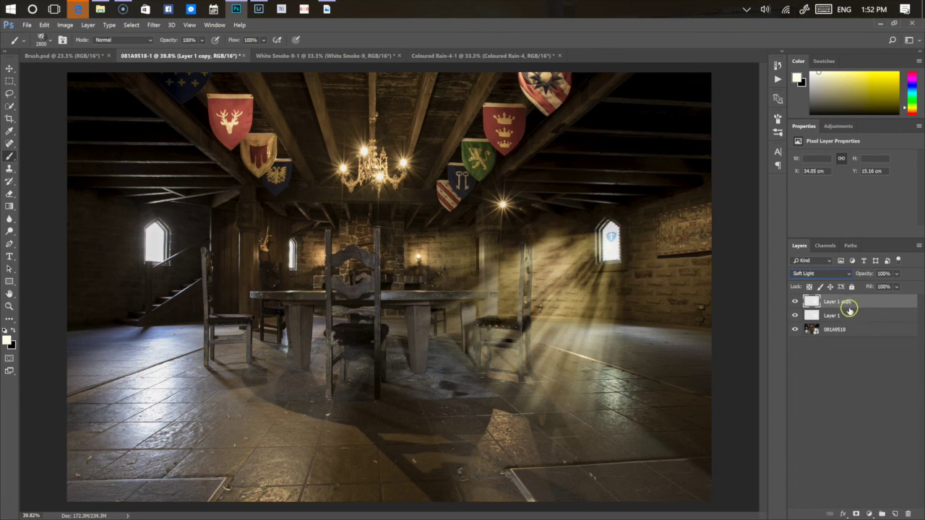
key(ctrl+z)
click(820, 273)
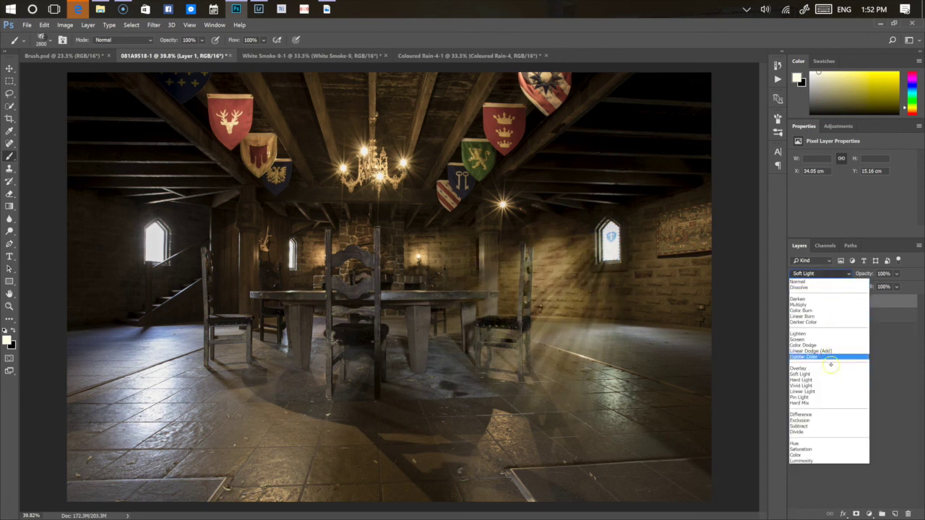
click(826, 379)
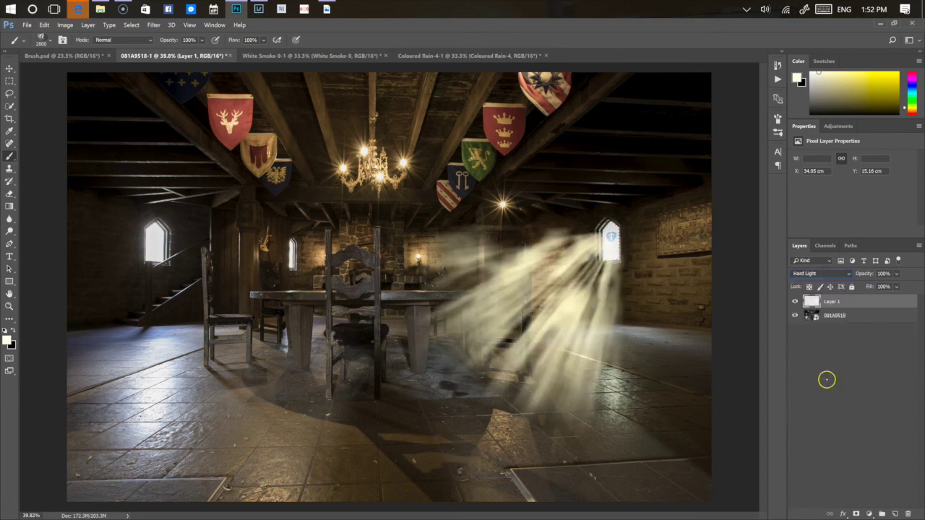
- Compare opacities and Screen mode, then settle Layer 1 on Soft Light at 100% opacity
click(865, 285)
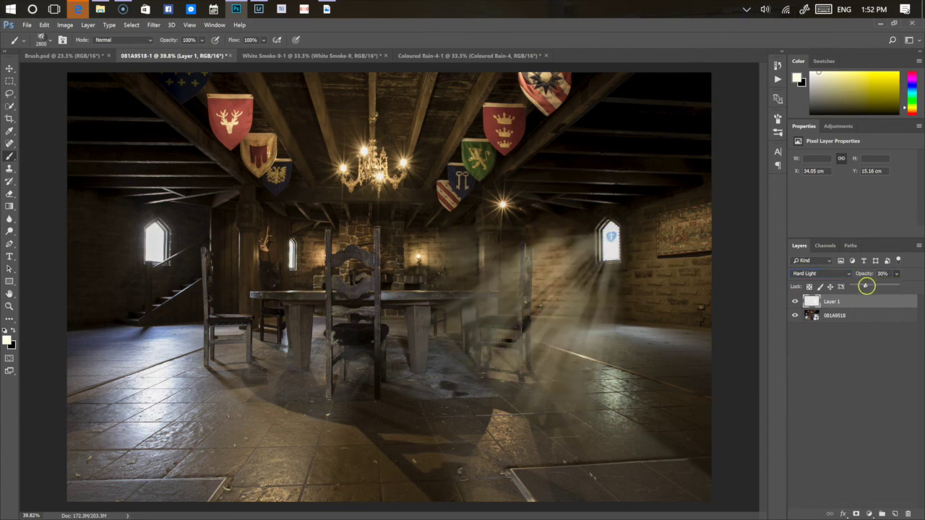
drag(860, 286, 883, 285)
click(830, 273)
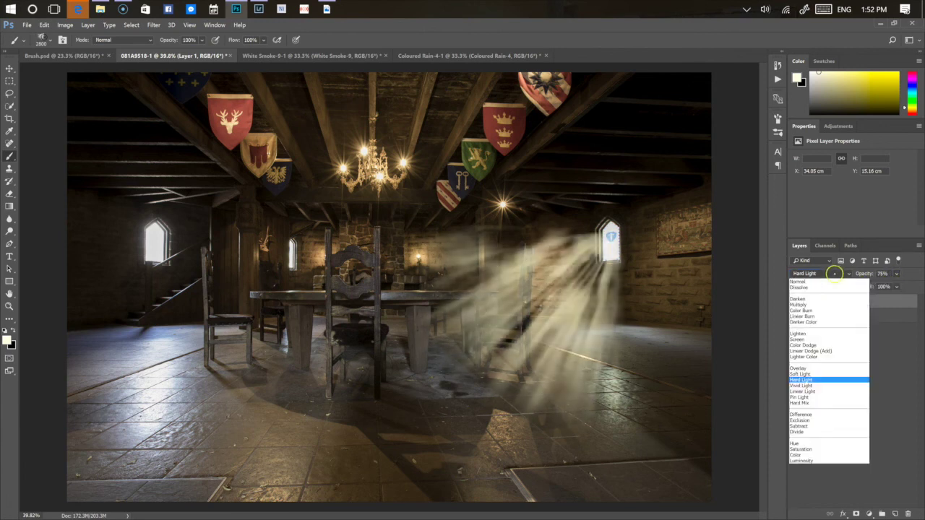
click(828, 340)
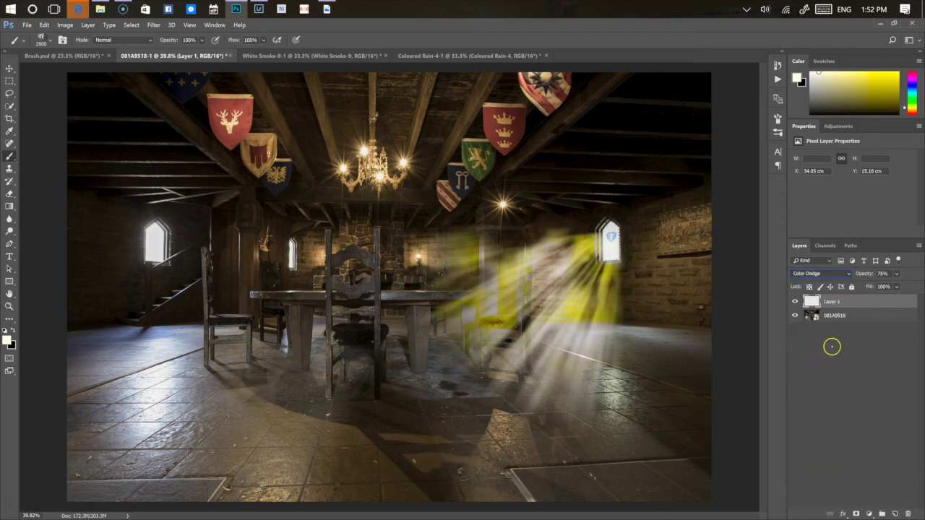
click(824, 274)
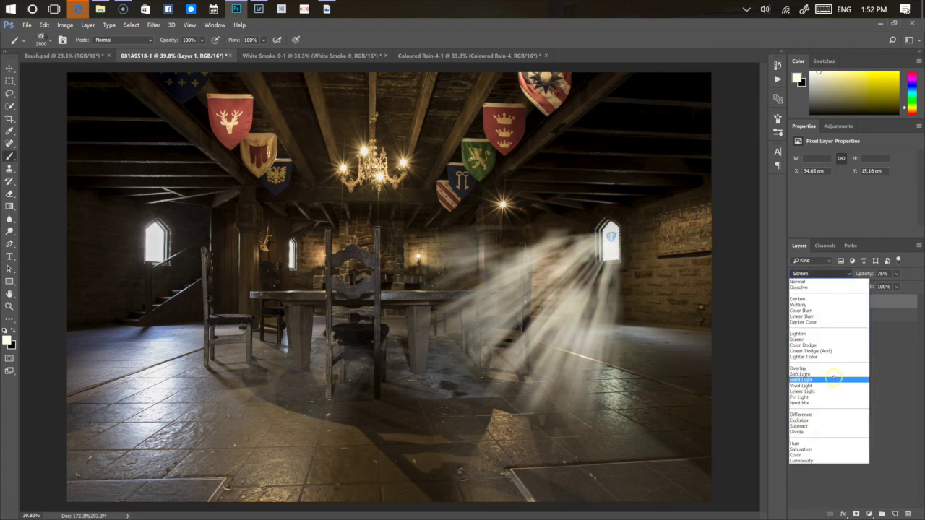
click(835, 374)
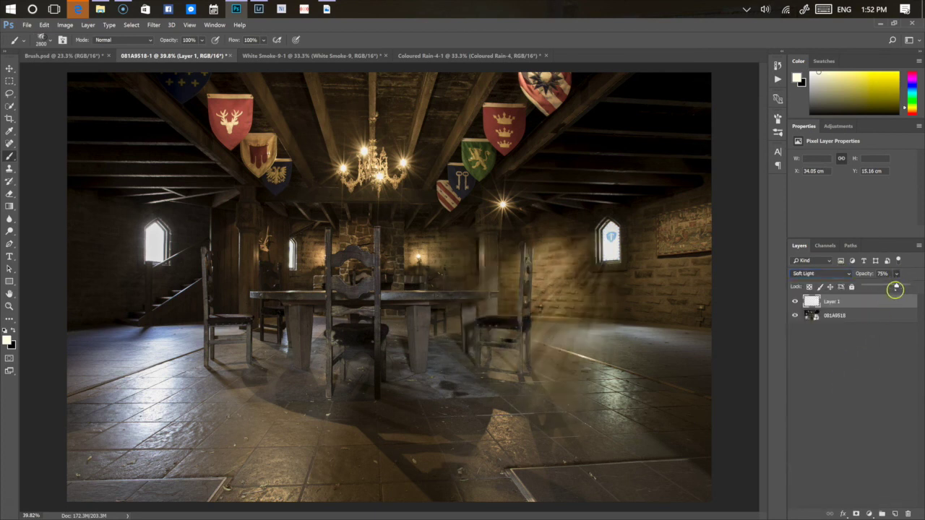
drag(896, 285, 907, 286)
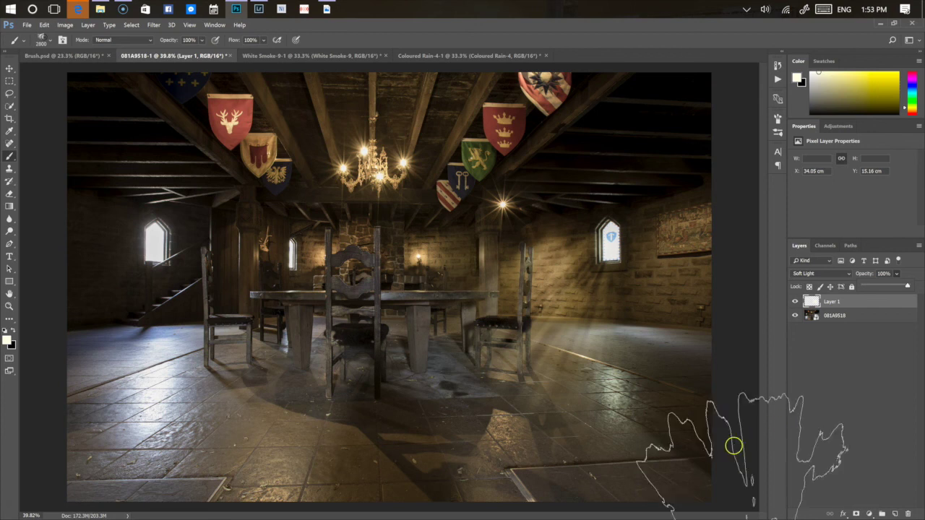
- Add Layer 2 and stamp a light-ray brush from the left window over the left chairs
click(895, 513)
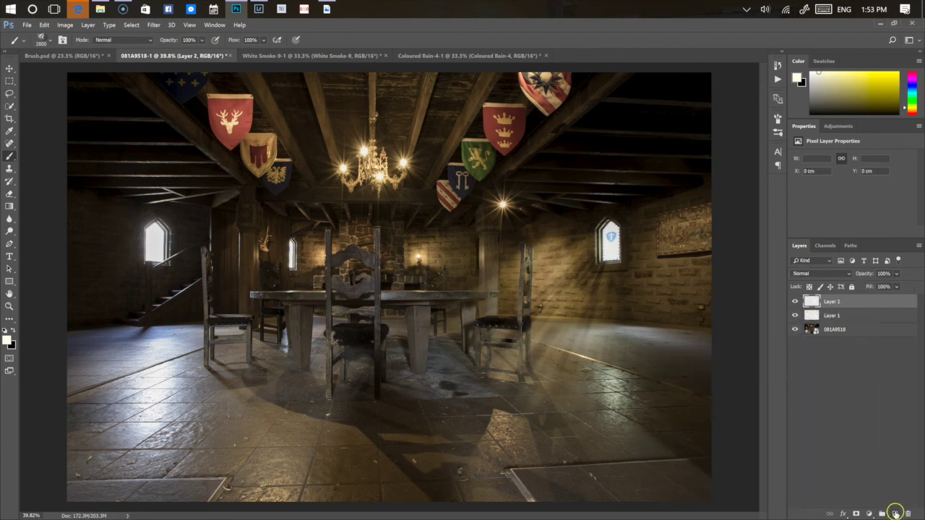
click(778, 132)
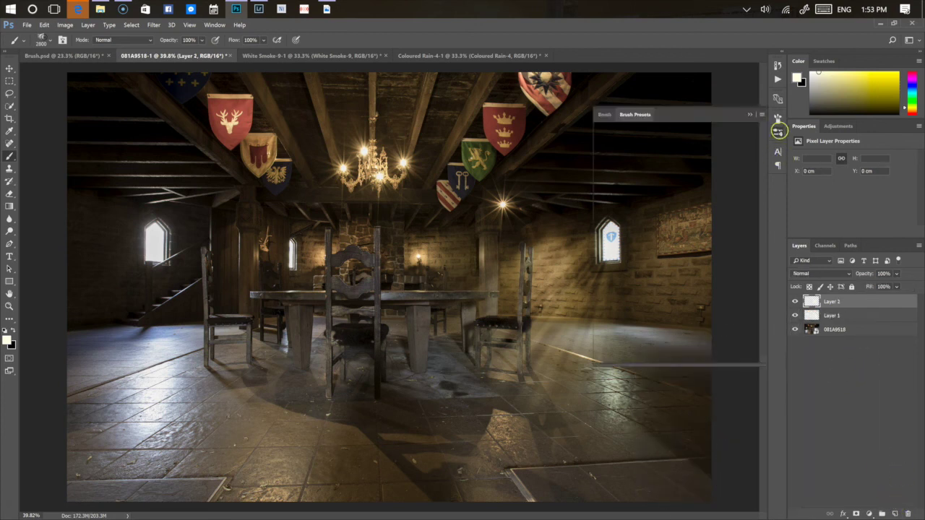
click(659, 282)
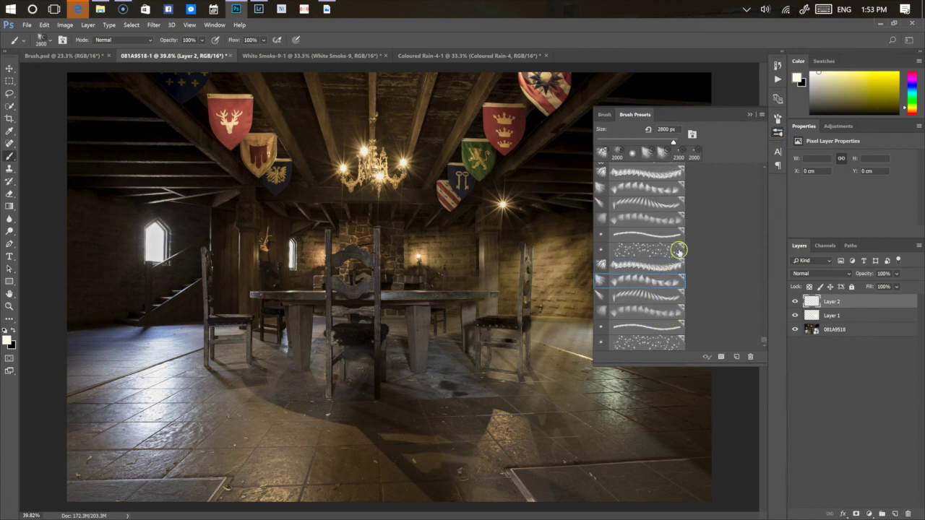
click(627, 114)
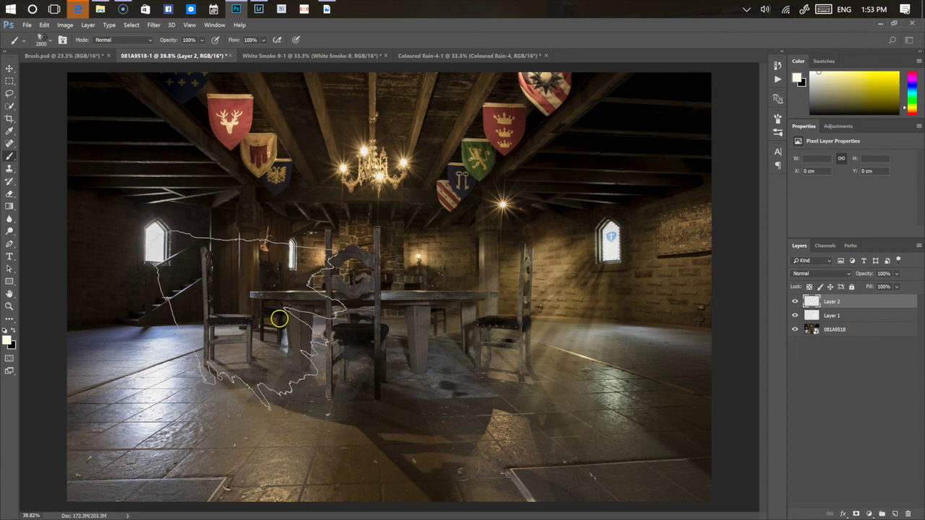
click(279, 316)
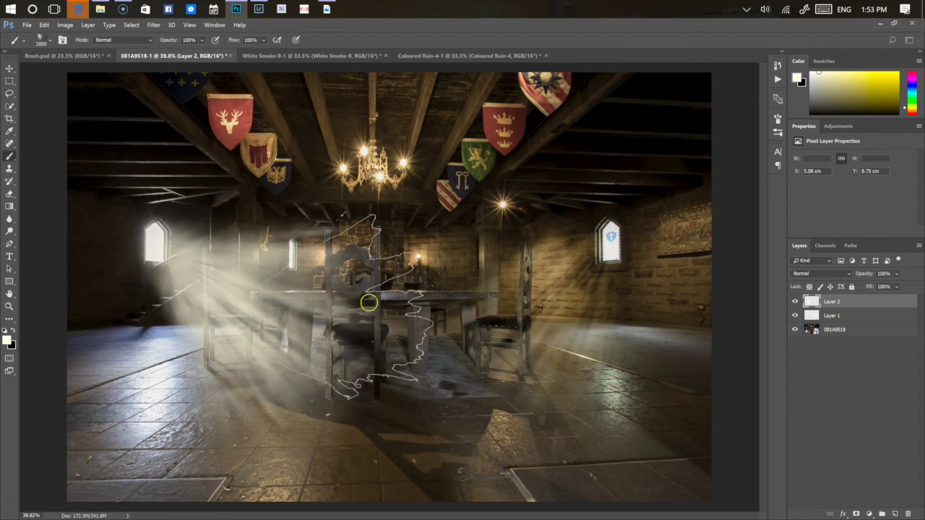
- Set Layer 2 to Hard Light blending and lower its opacity to 33%
click(837, 279)
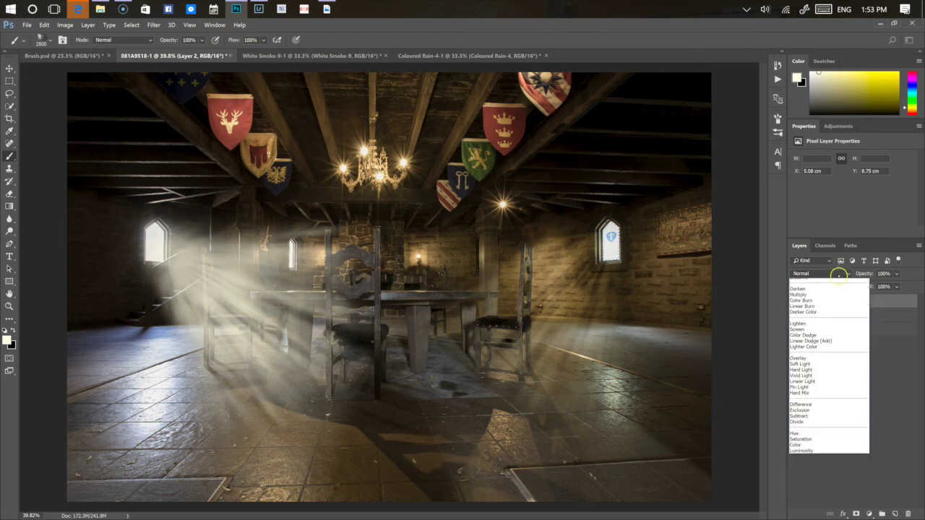
click(833, 372)
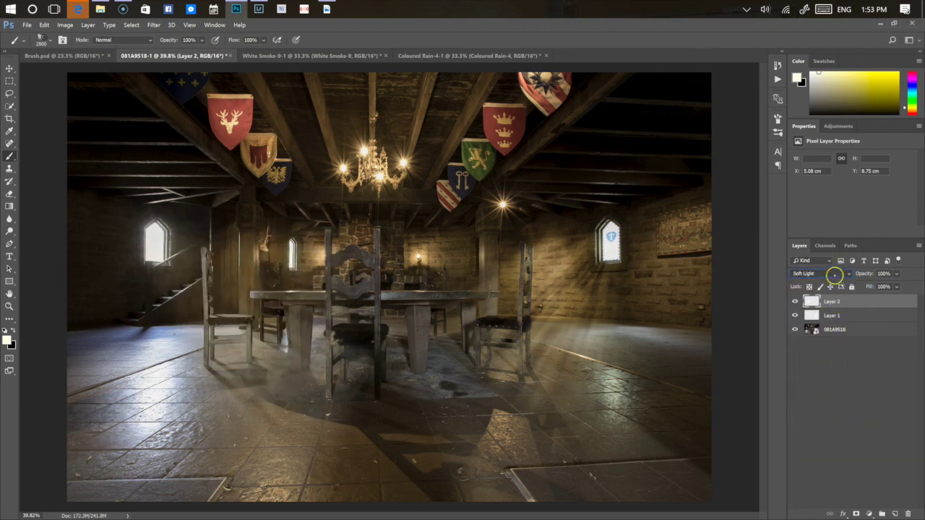
click(834, 274)
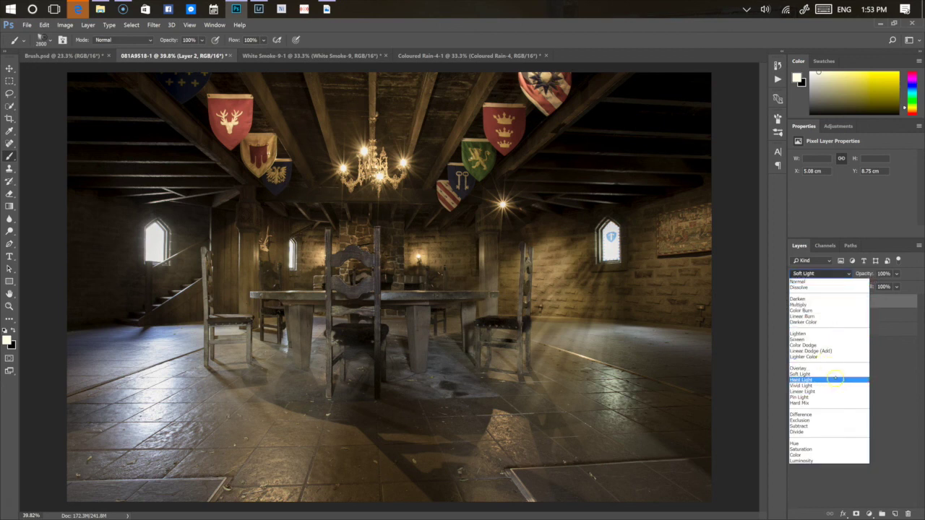
click(834, 380)
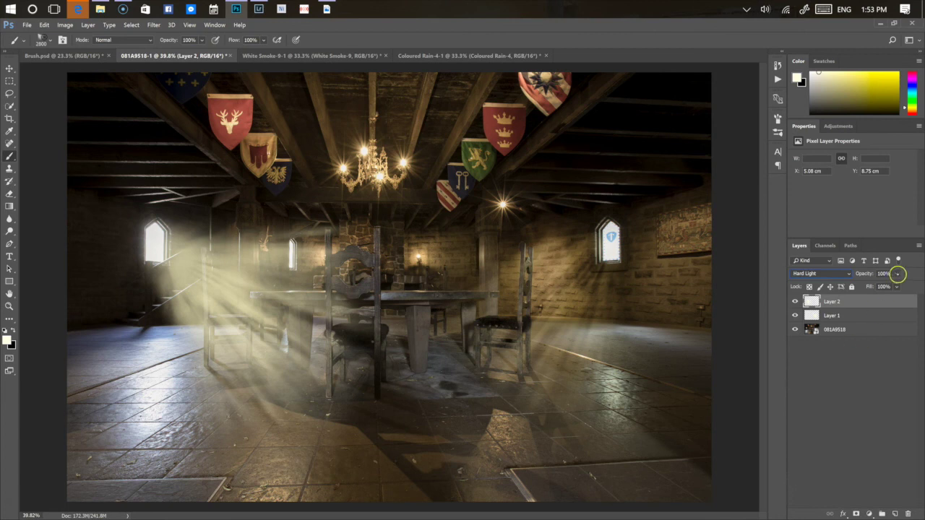
click(897, 274)
drag(870, 286, 866, 287)
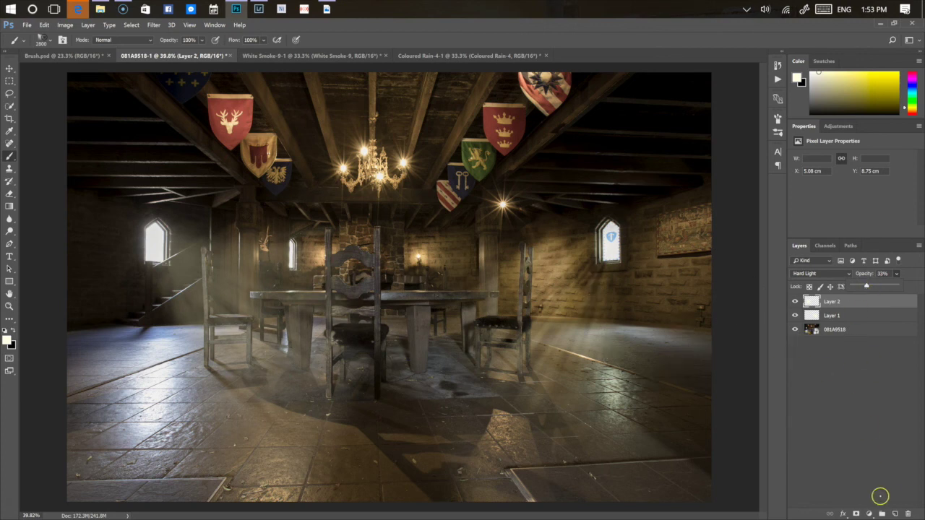
- Add Layer 3 and paint a smaller light-ray beam across the central chair and table
click(895, 513)
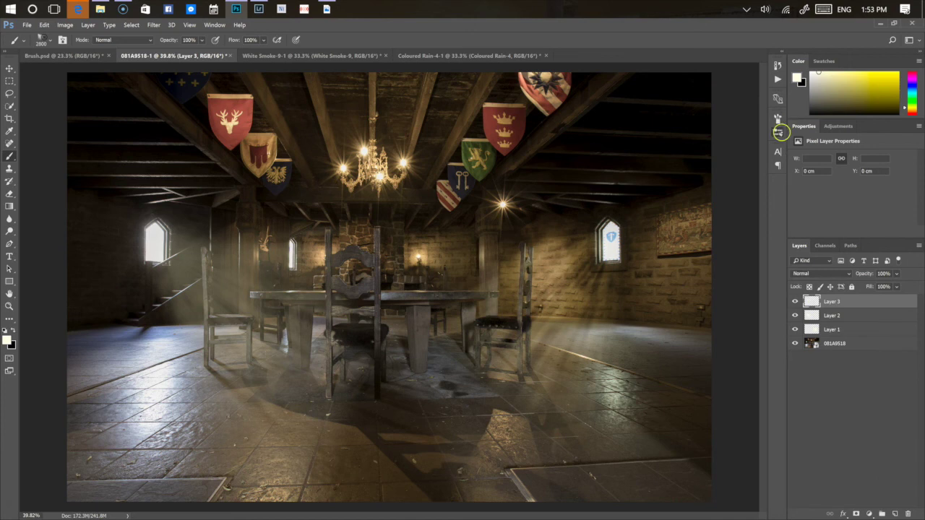
click(778, 133)
click(659, 299)
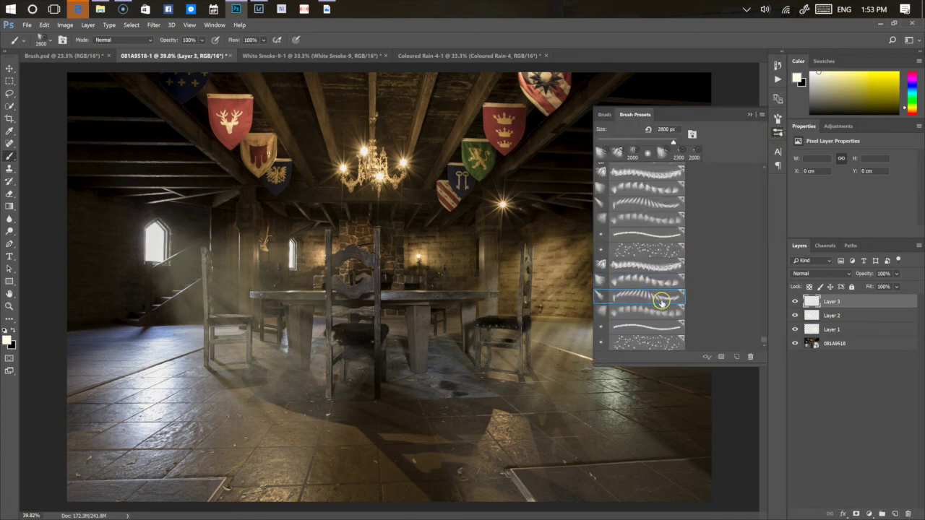
click(633, 116)
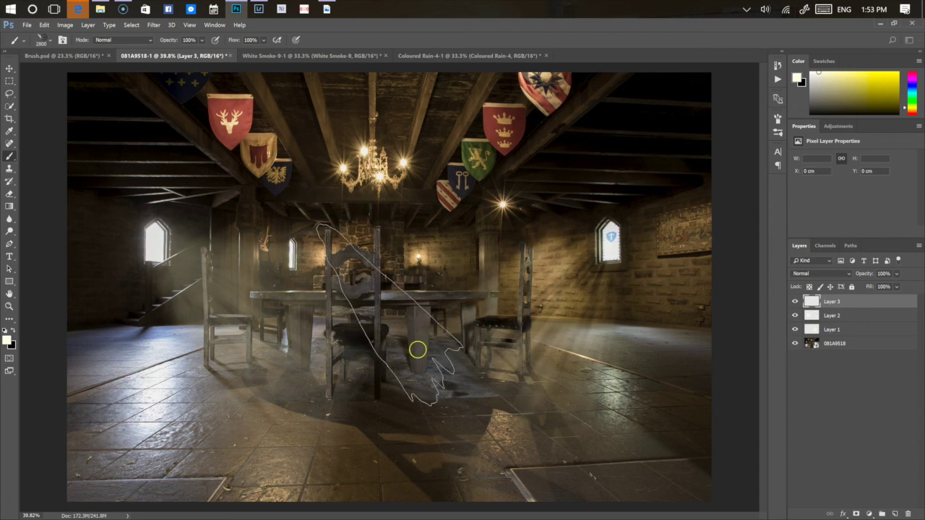
key(bracketleft)
key(bracketleft)
key(bracketleft)
key(bracketleft)
key(bracketleft)
key(bracketleft)
key(bracketleft)
key(bracketleft)
key(bracketleft)
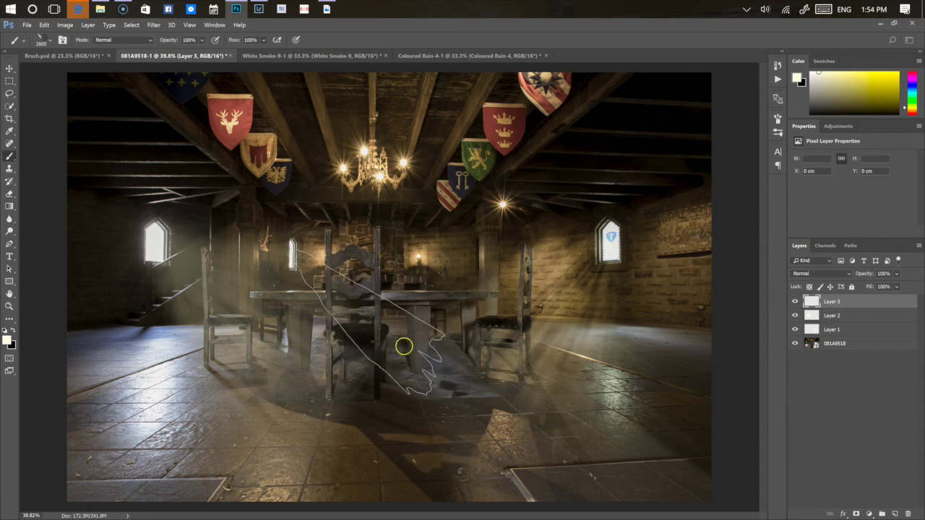
key(bracketleft)
key(bracketleft)
key(bracketleft)
key(bracketleft)
key(bracketleft)
key(bracketleft)
key(bracketleft)
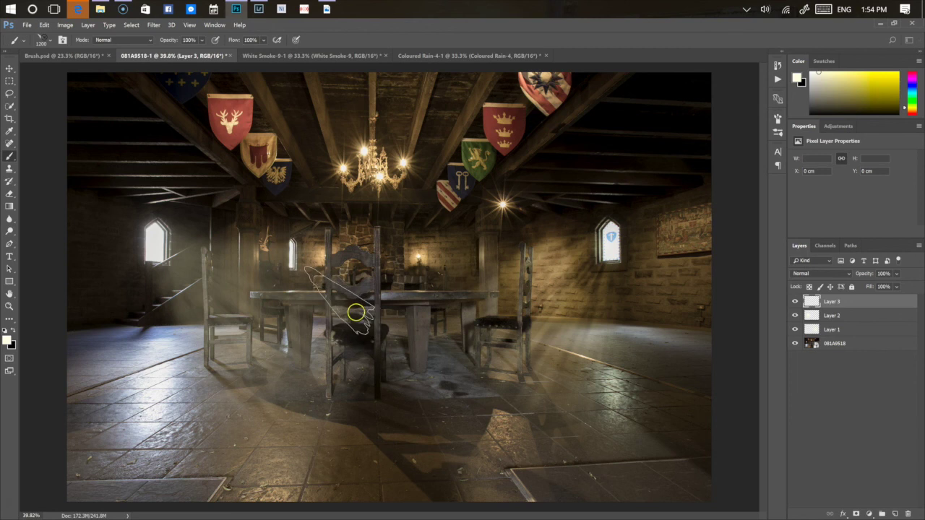
key(bracketleft)
key(bracketleft)
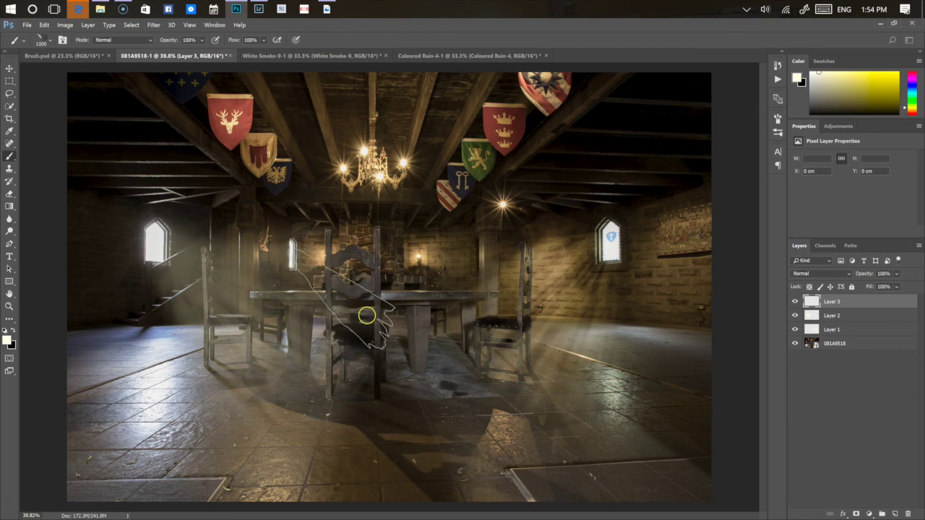
click(369, 312)
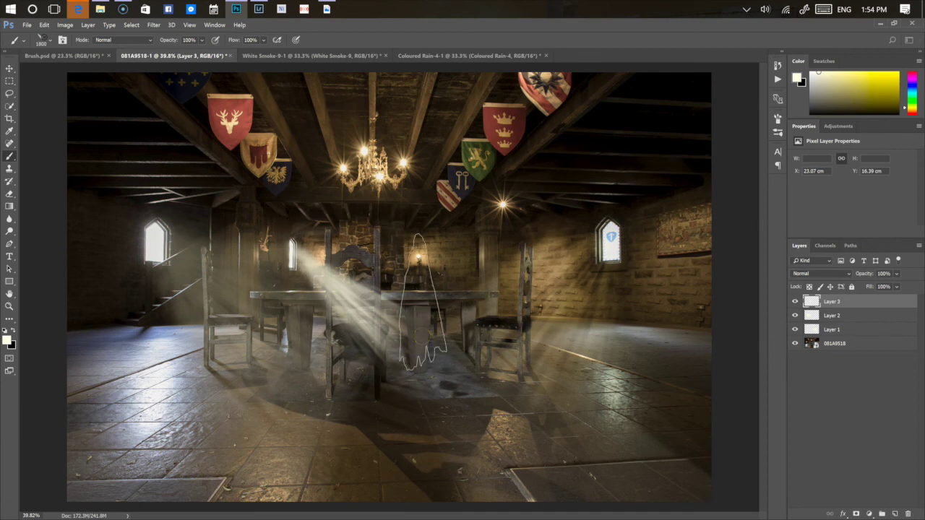
- Blend Layer 3 in Hard Light at 29% opacity, discarding a trial layer mask
key(ctrl+shift+m)
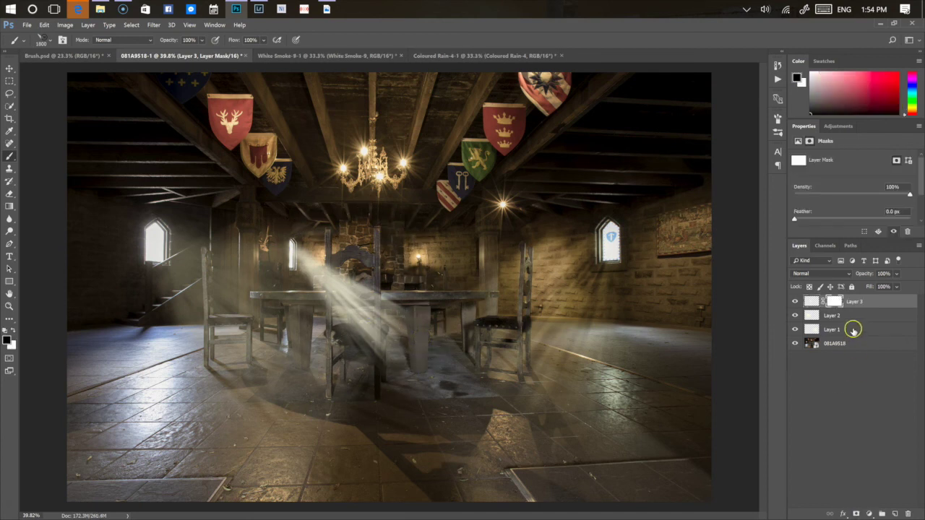
key(ctrl+z)
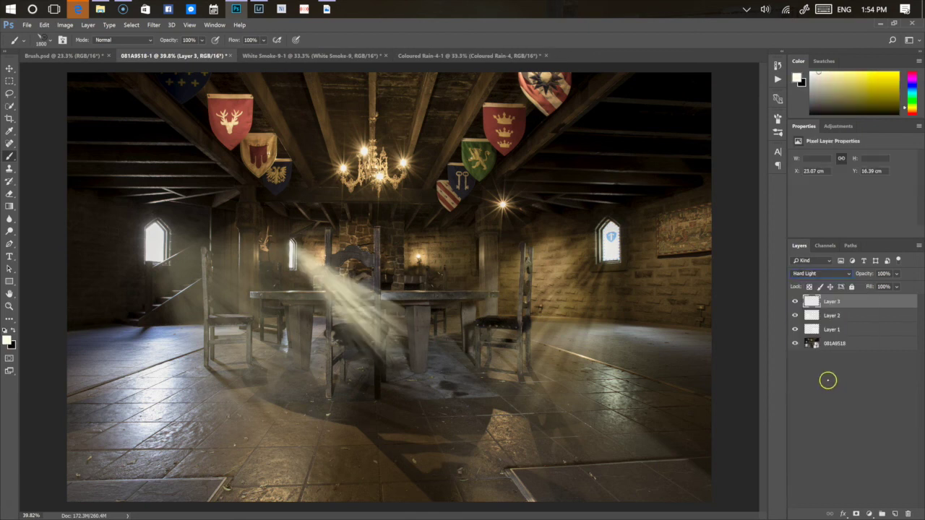
click(894, 273)
drag(858, 287, 865, 286)
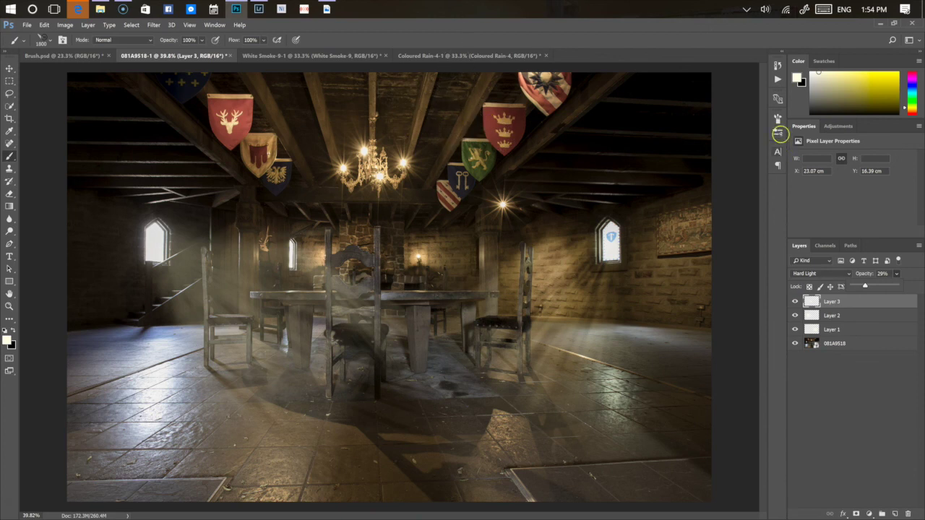
- Select the sparkle dust brush preset
click(777, 132)
click(662, 310)
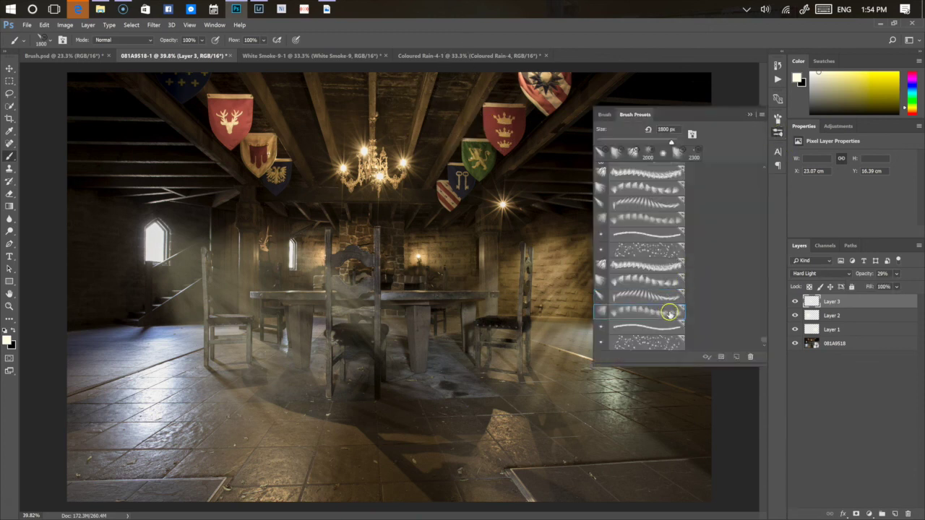
click(632, 116)
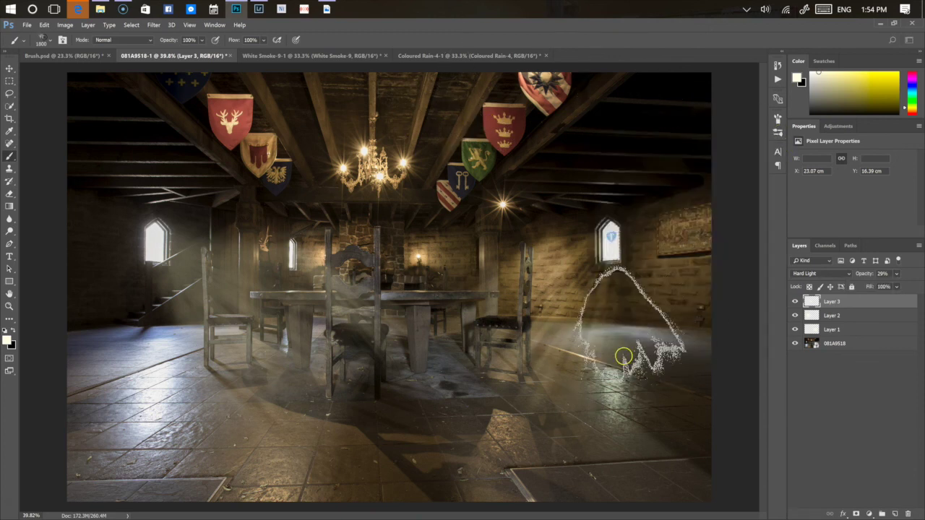
- Hide Layer 1's light rays and make Layer 3 active again
click(796, 330)
click(849, 331)
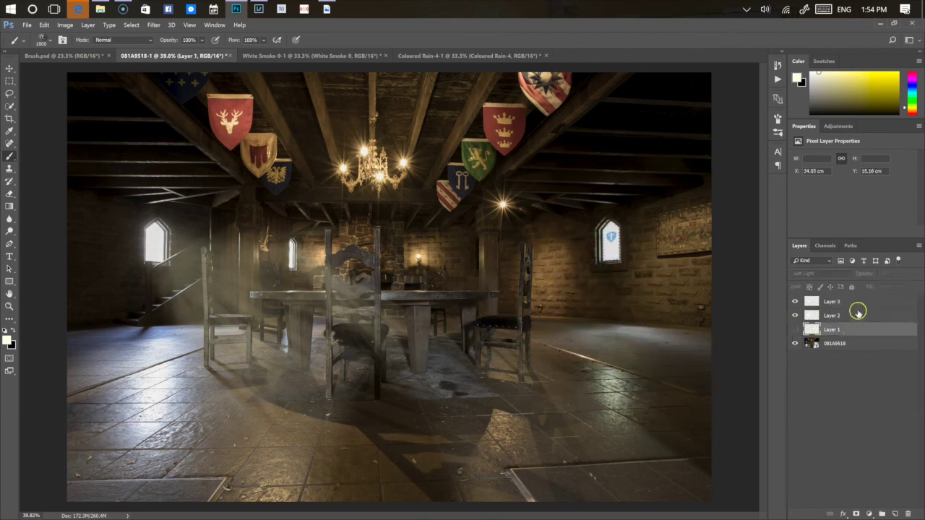
click(857, 302)
- Add Layer 4 and paint sparkling dust beams from the right window toward the chair
click(896, 514)
mouse_move(635, 260)
mouse_down()
mouse_move(619, 310)
mouse_move(609, 274)
mouse_move(578, 276)
mouse_up()
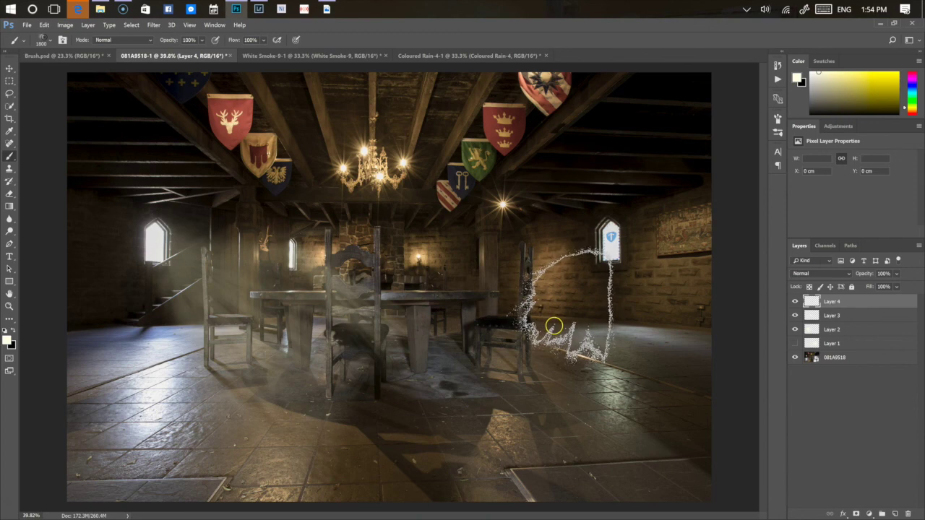
mouse_move(554, 382)
mouse_down()
mouse_move(553, 325)
mouse_move(717, 273)
mouse_up()
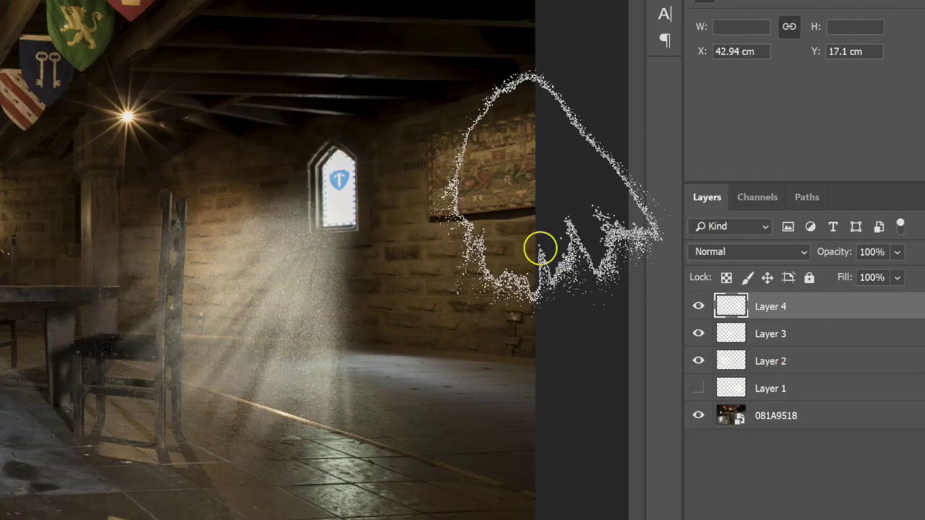
drag(540, 250, 252, 369)
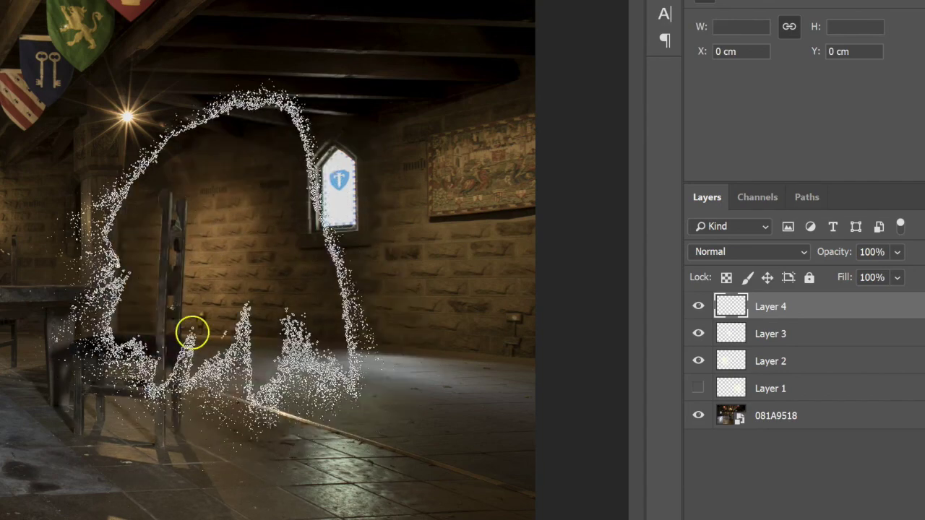
drag(193, 381, 129, 401)
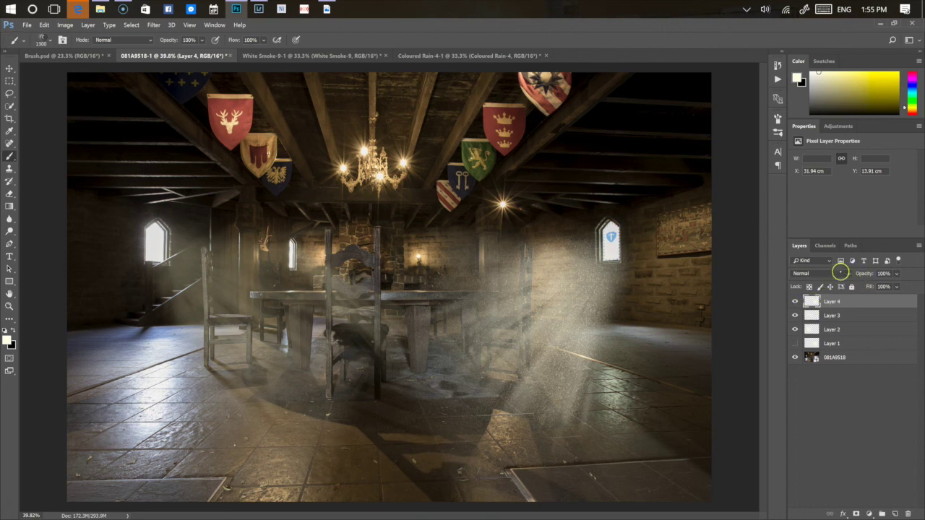
- Blend Layer 4 in Hard Light at about 38% opacity
click(838, 274)
click(835, 375)
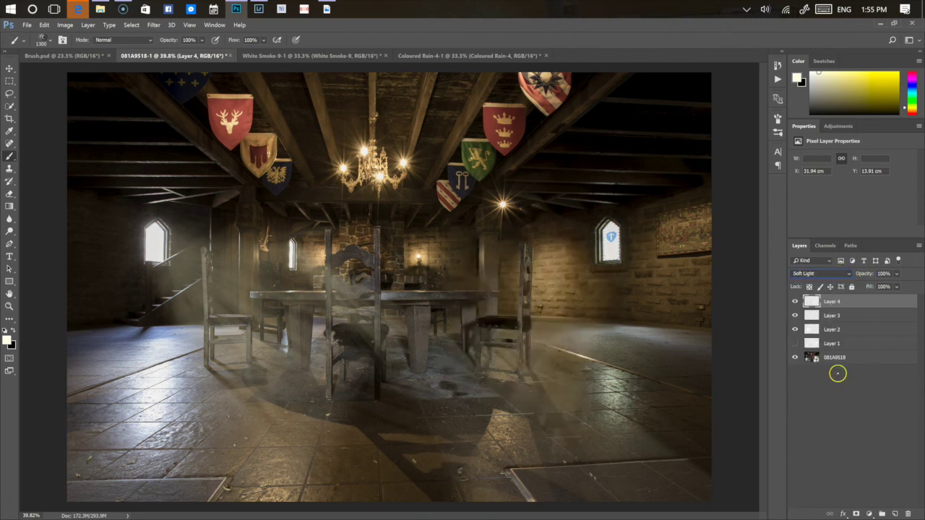
key(Down)
drag(895, 274, 869, 286)
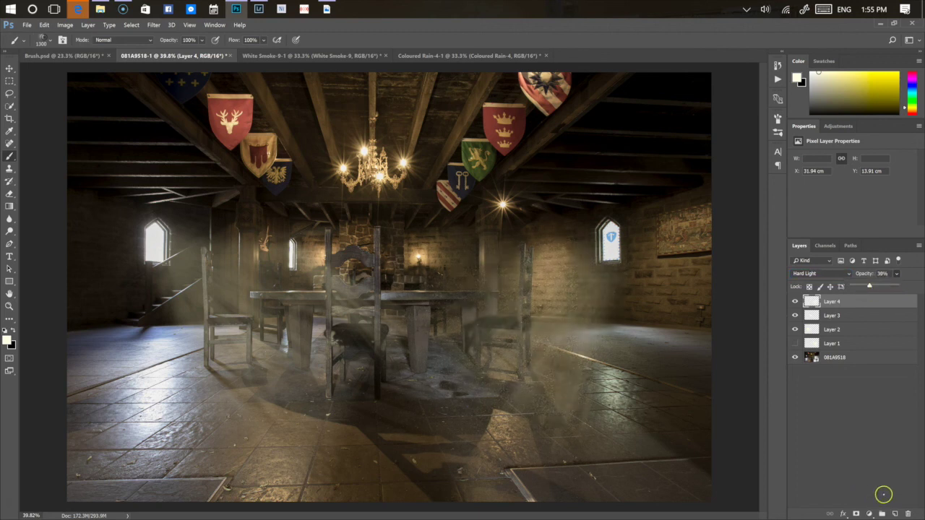
- Add Layer 5, choose a starburst flare brush, and stamp a flare on the ceiling
click(894, 513)
click(779, 119)
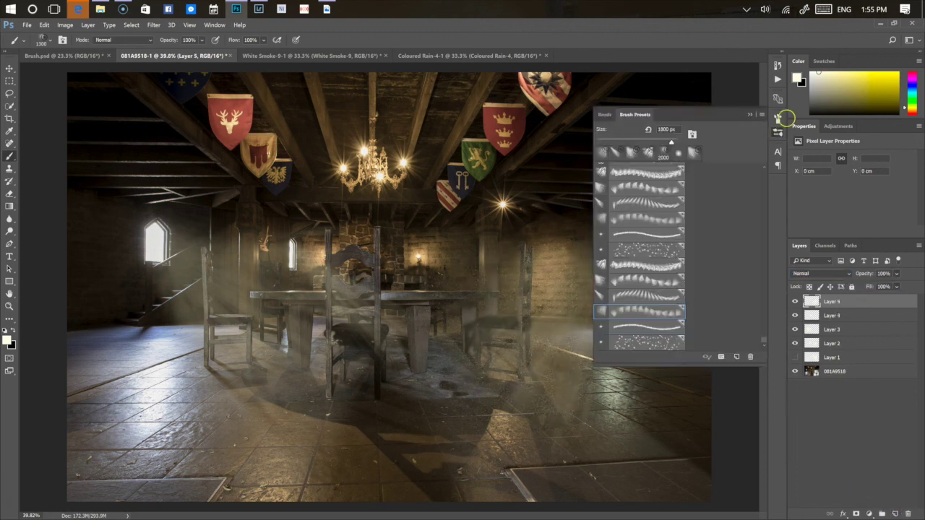
click(640, 330)
click(621, 114)
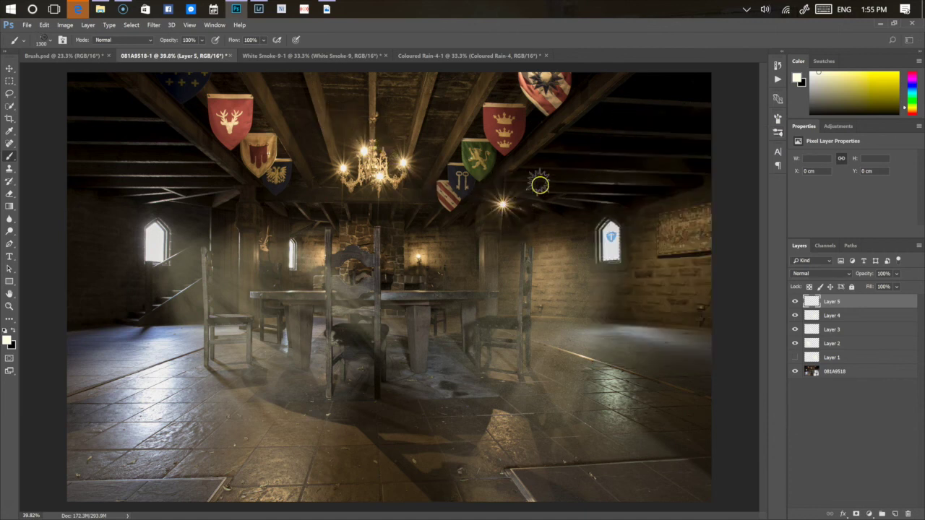
click(600, 159)
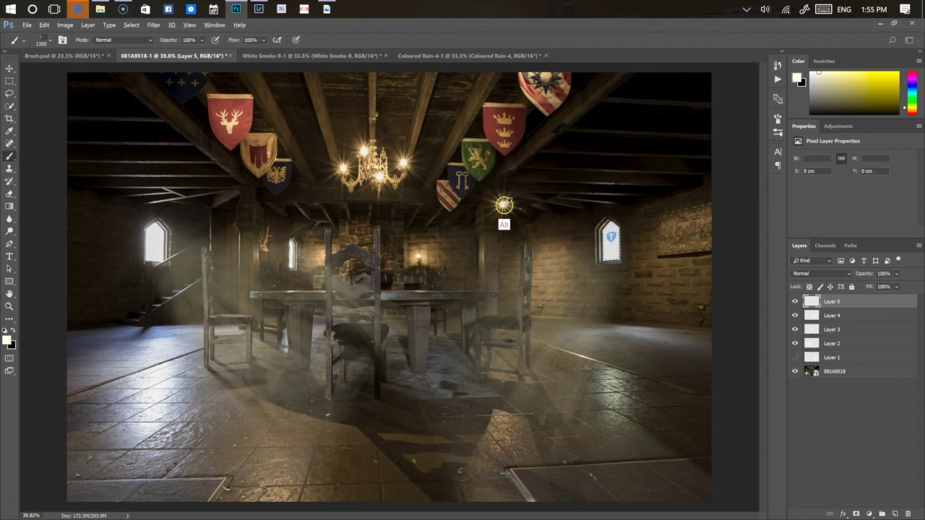
- Change the foreground colour to a lighter pale cream for the flares
alt+click(499, 177)
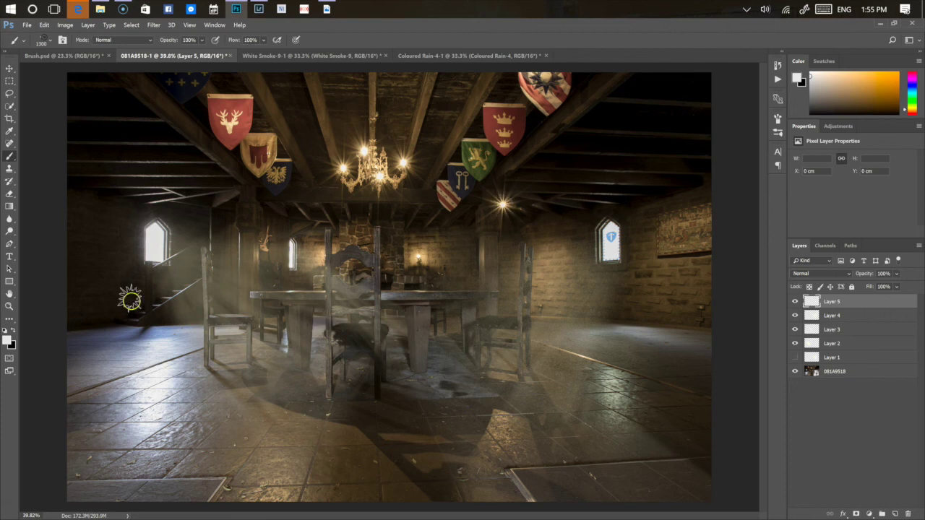
click(8, 338)
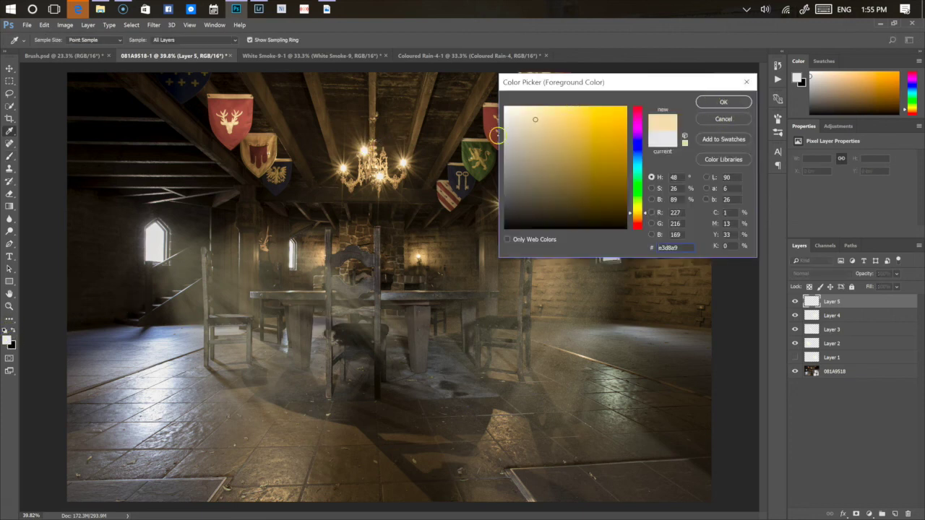
click(523, 115)
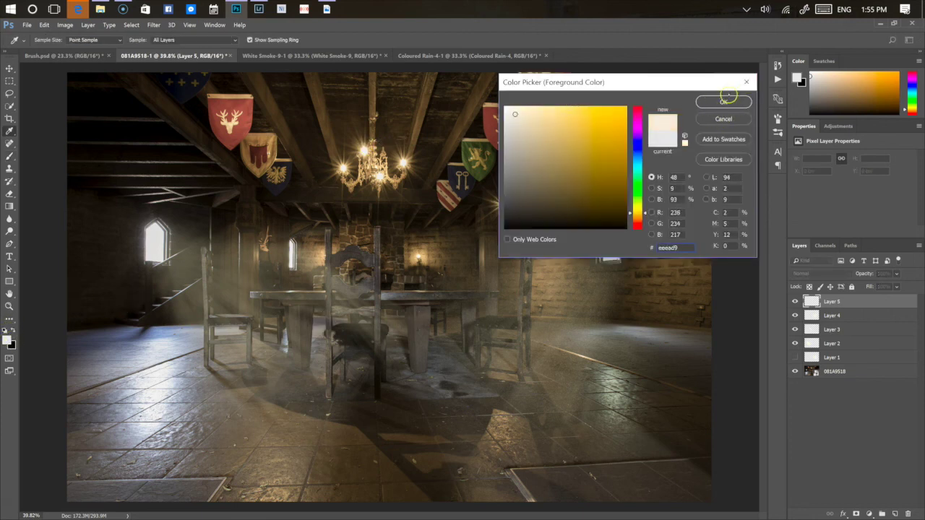
click(724, 102)
key(b)
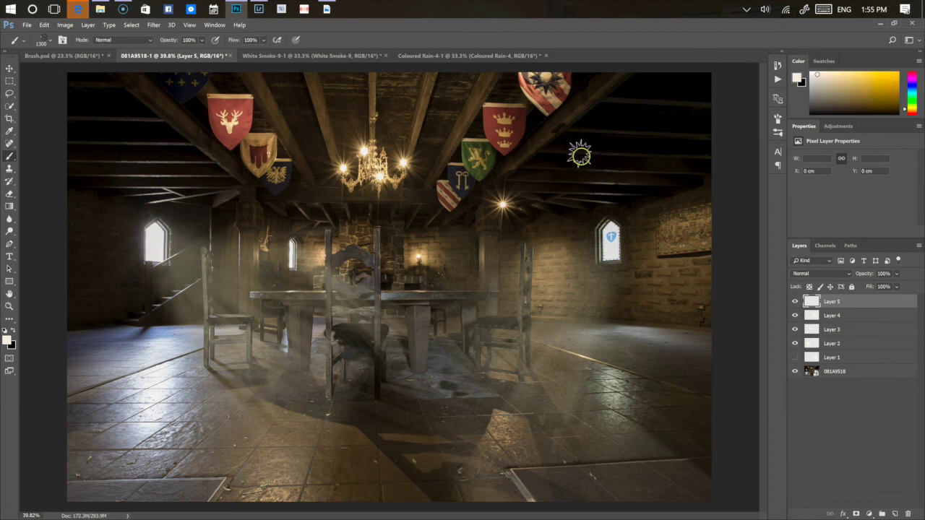
- Stamp a pale flare on the right ceiling and blend Layer 5 in Hard Light
click(580, 156)
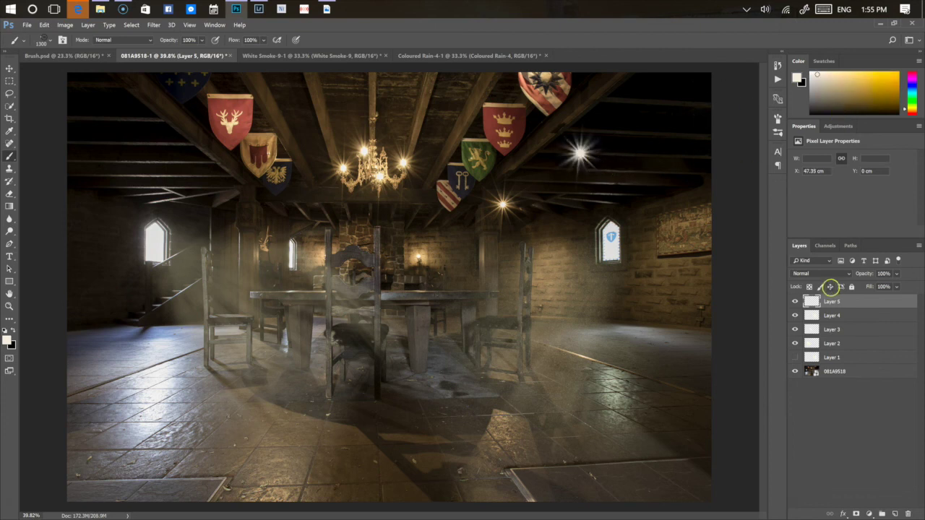
click(824, 274)
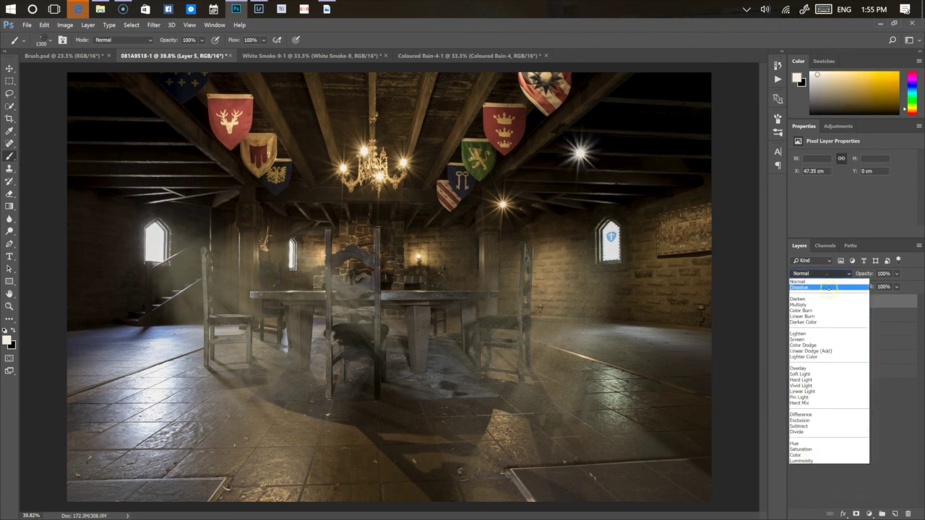
click(820, 353)
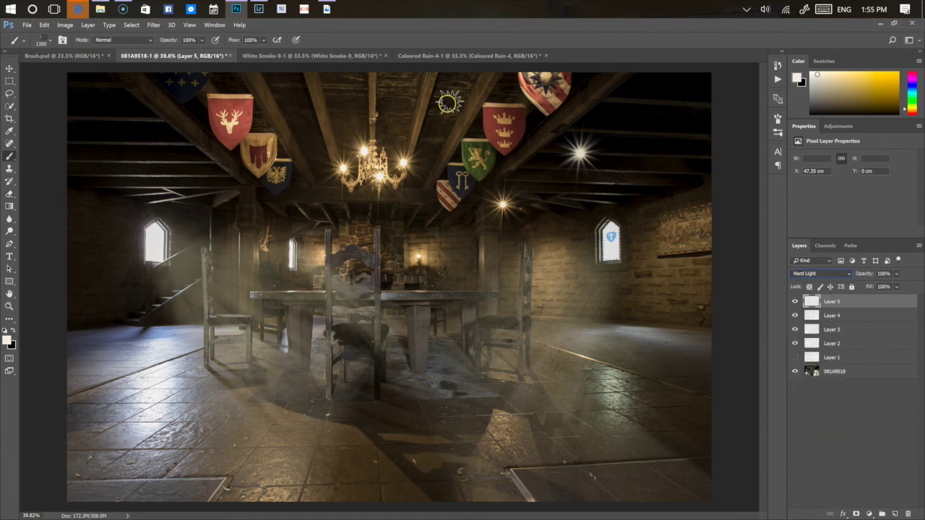
- Scatter more starburst flares across the left banners and the right ceiling beams
click(214, 154)
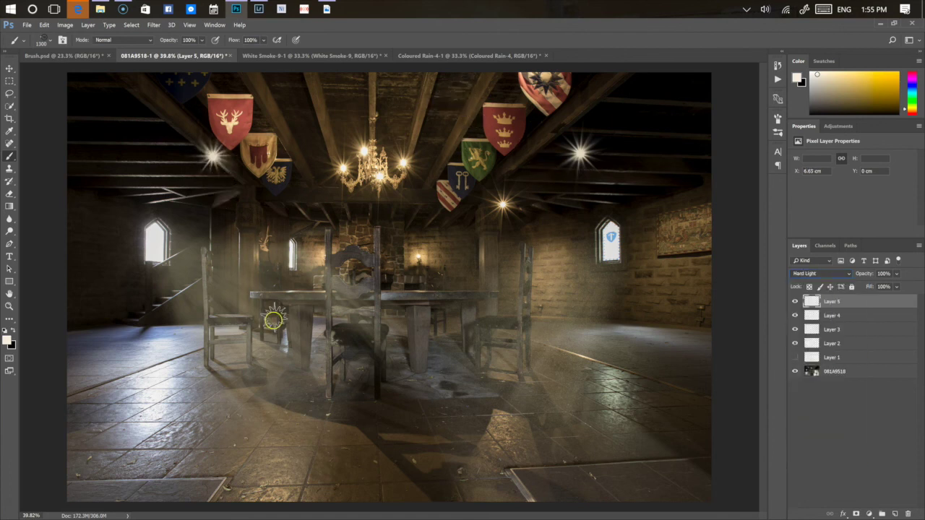
click(154, 110)
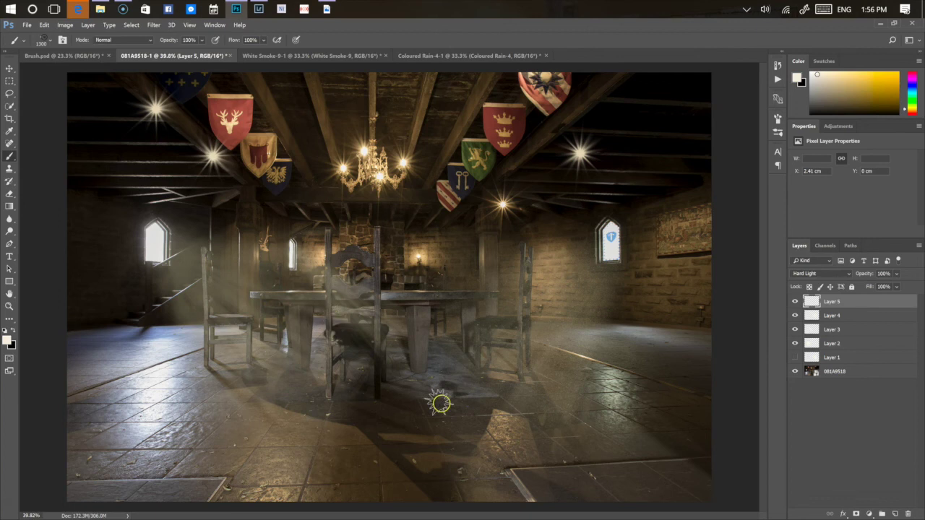
click(597, 92)
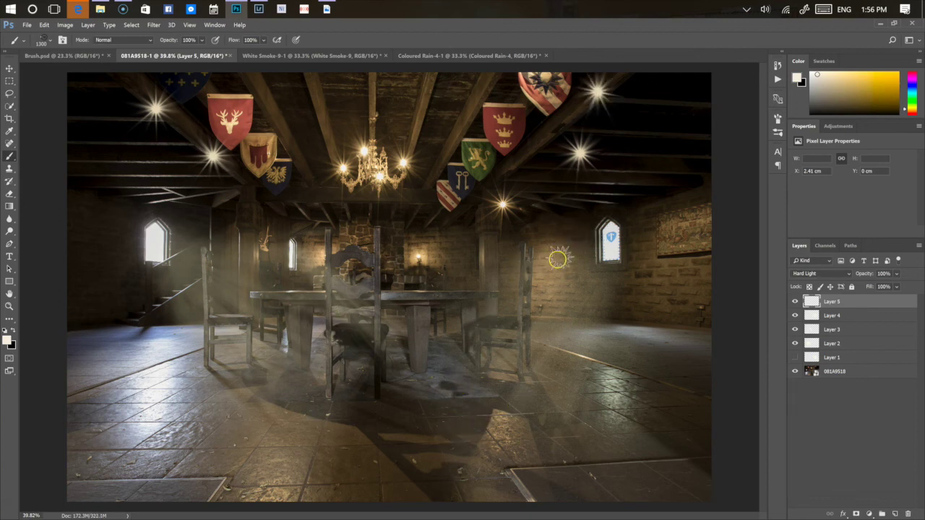
click(646, 164)
click(646, 121)
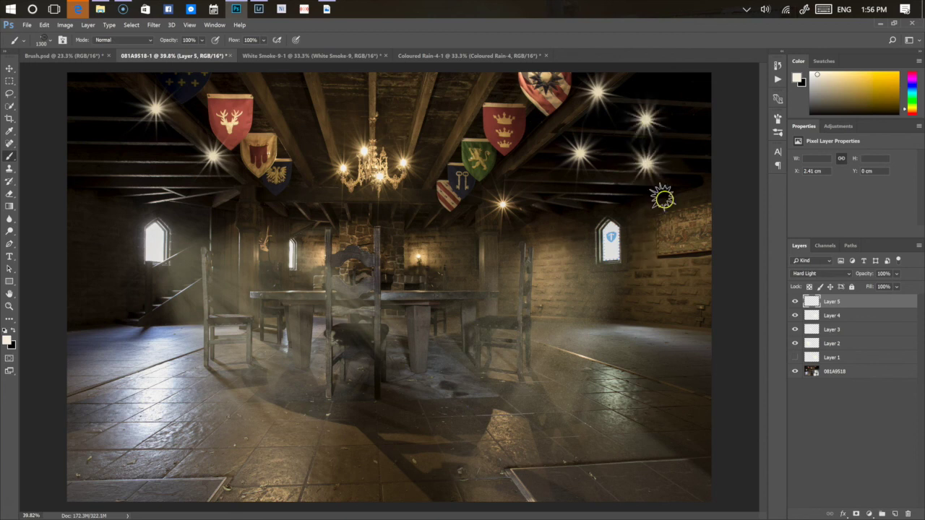
click(603, 197)
click(558, 210)
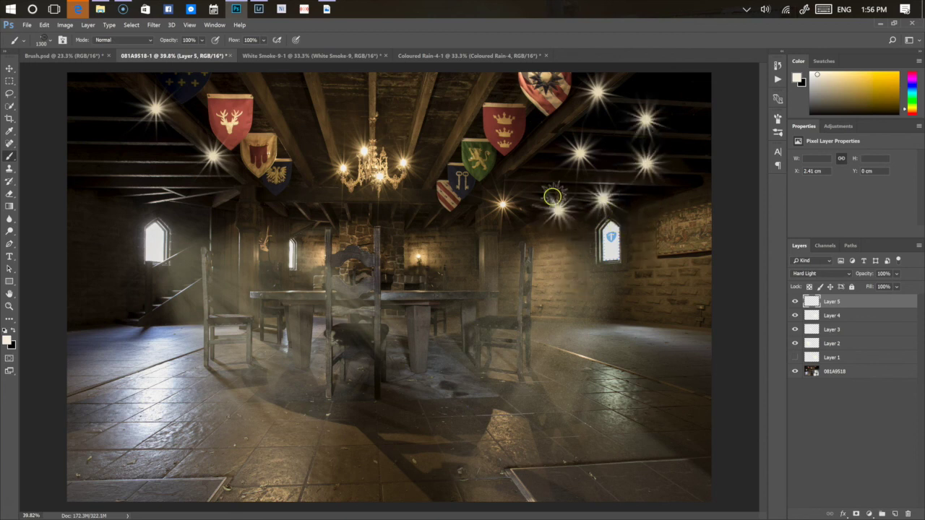
click(580, 153)
click(540, 170)
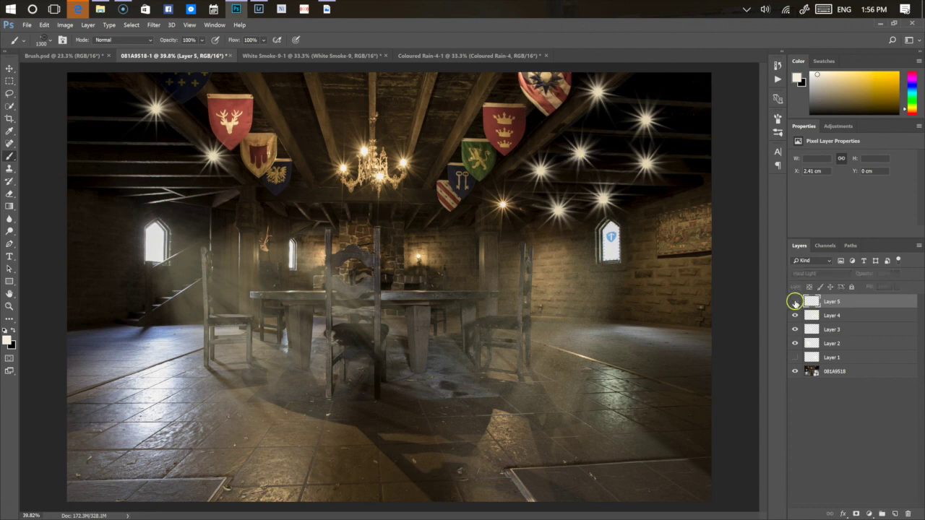
- Hide the starburst Layer 5 and paint a Starlight sparkle trail from the ceiling past the right window to the floor on a new Layer 6
click(794, 302)
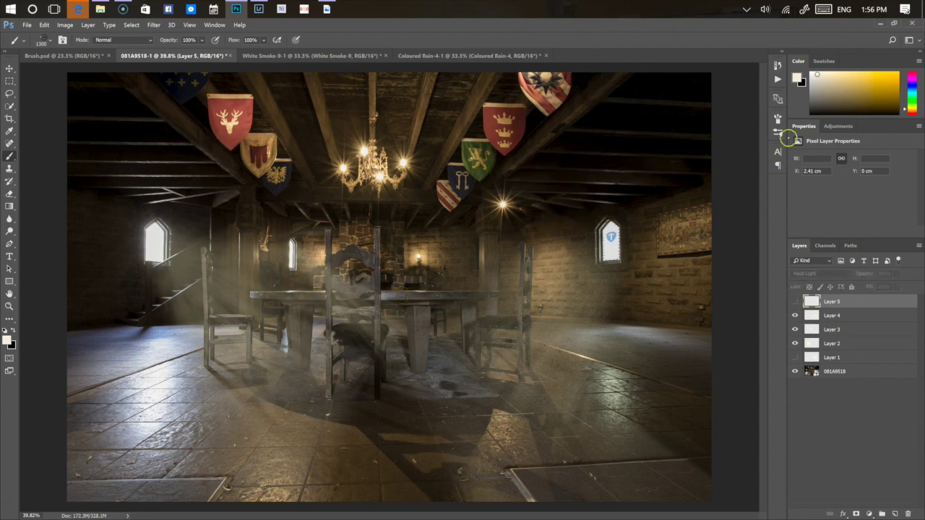
key(ctrl+shift+alt+n)
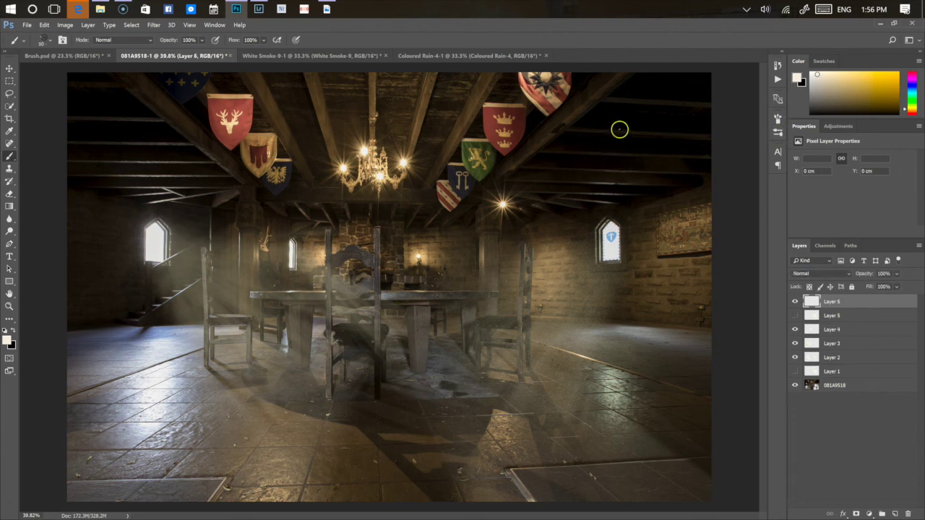
key([)
drag(653, 95, 597, 225)
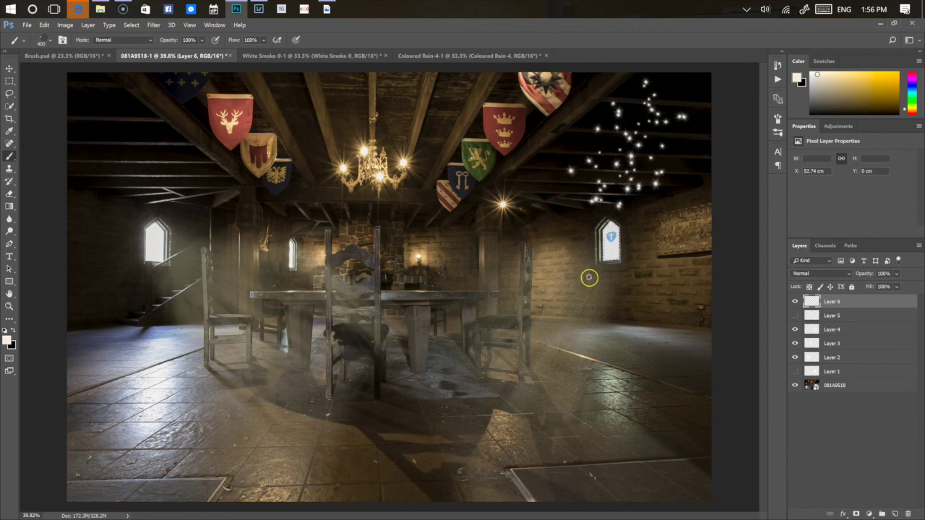
key(ctrl+z)
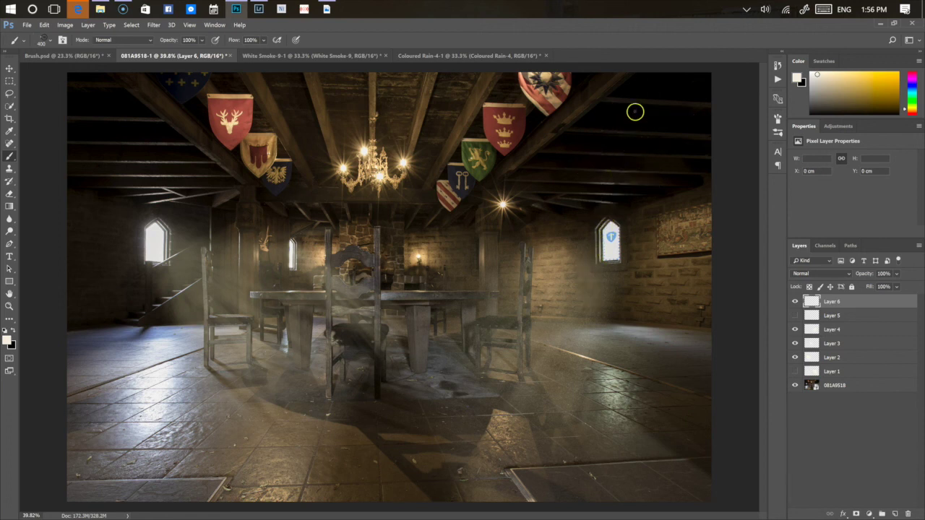
mouse_move(638, 109)
mouse_down()
mouse_move(549, 283)
mouse_move(552, 325)
mouse_move(590, 348)
mouse_up()
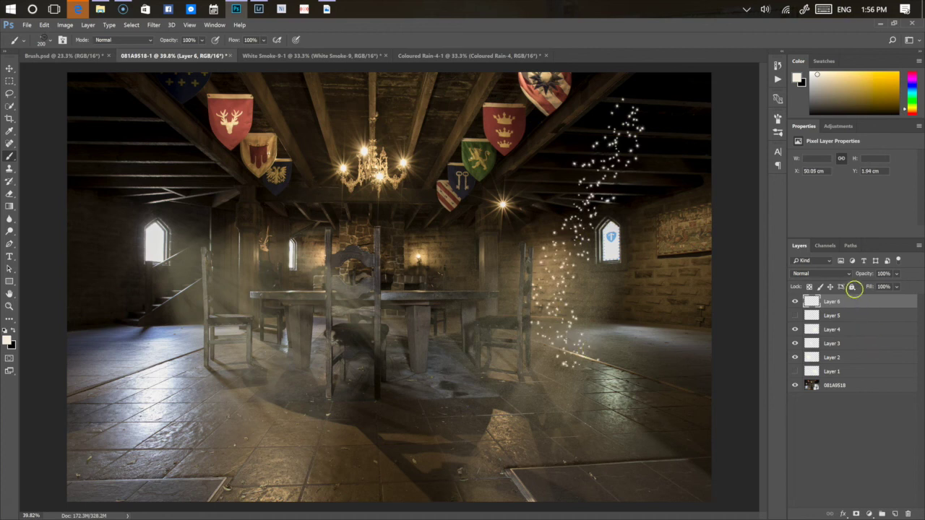
- Blend Layer 6 in Soft Light mode at 25% opacity
click(836, 273)
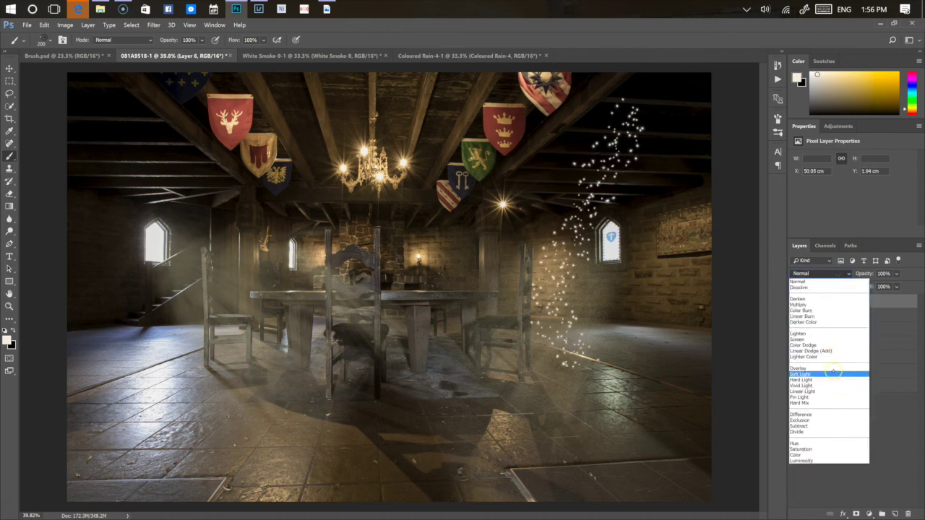
click(834, 373)
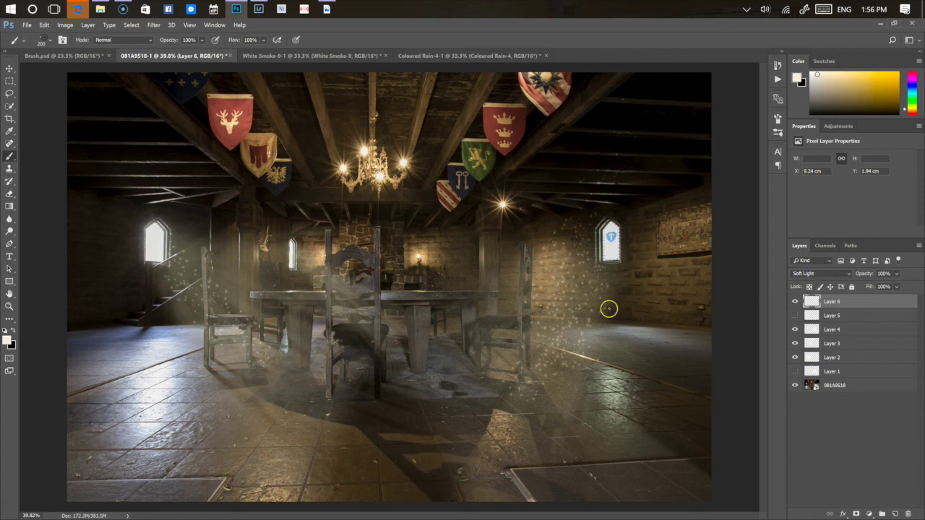
click(896, 273)
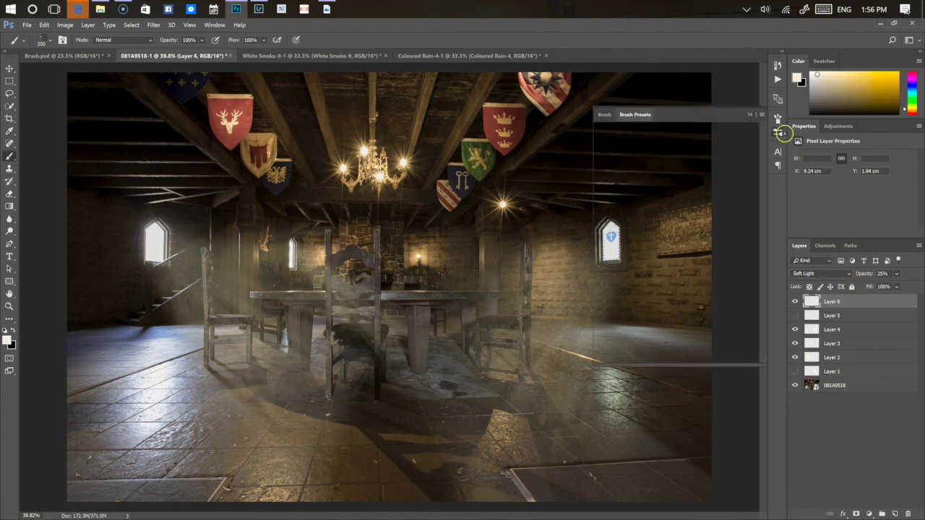
- Cycle through the Light Ray 1, Hazy Rays, Long Rays, Magic Rays and Star Burst presets, ending on Starlight at 233 px
right_click(242, 270)
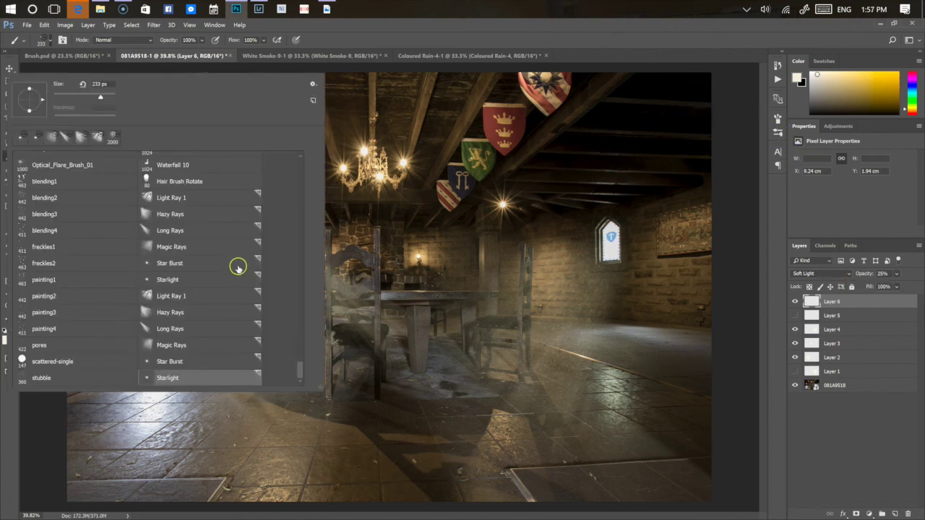
click(226, 295)
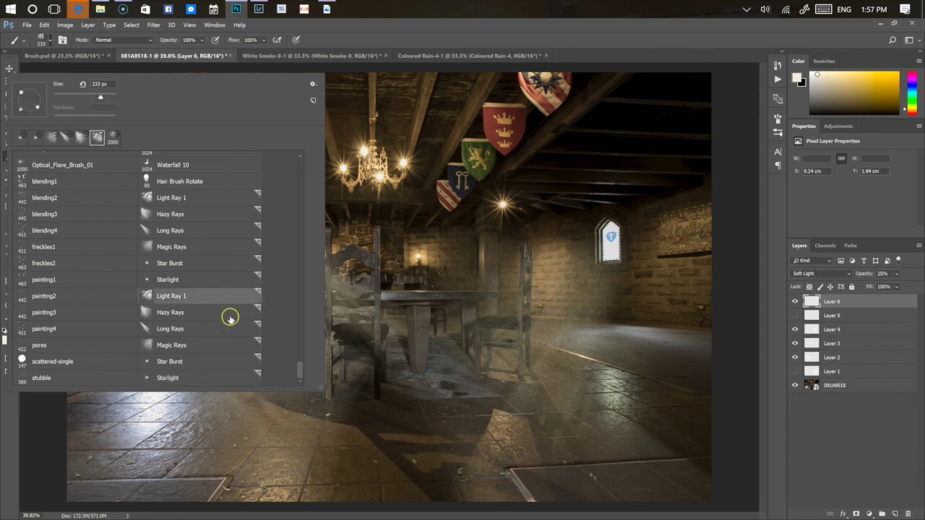
click(227, 312)
click(221, 331)
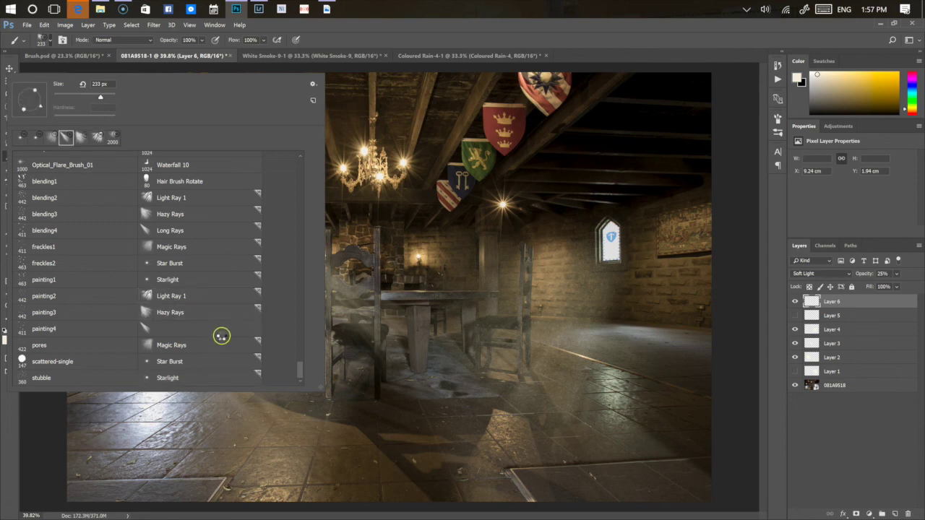
click(221, 349)
click(221, 361)
click(219, 377)
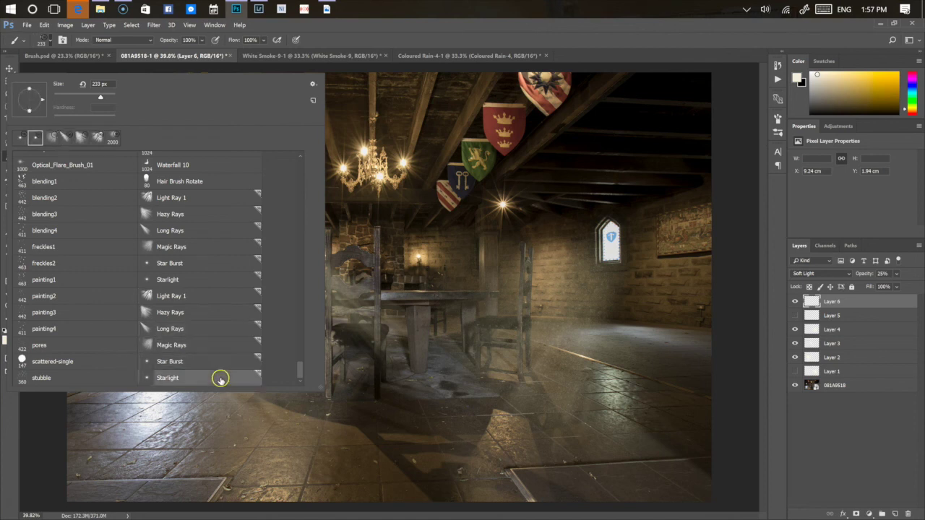